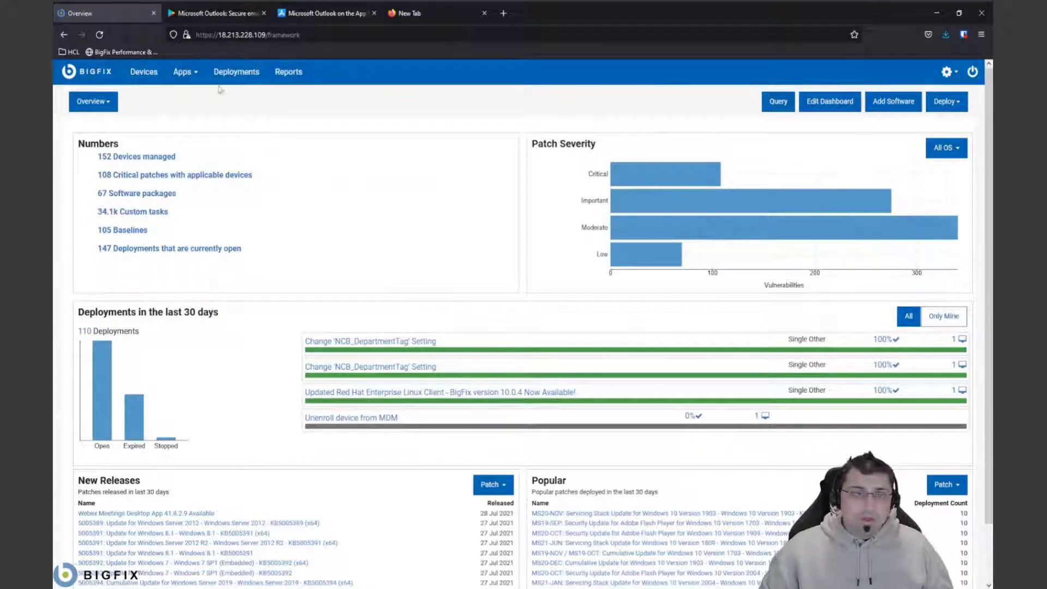
Step: Switch from the overview dashboard to Modern Client Management (MCM) via the Apps menu
{"action": "left_click", "coordinate": [184, 71]}
{"action": "left_click", "coordinate": [191, 175]}
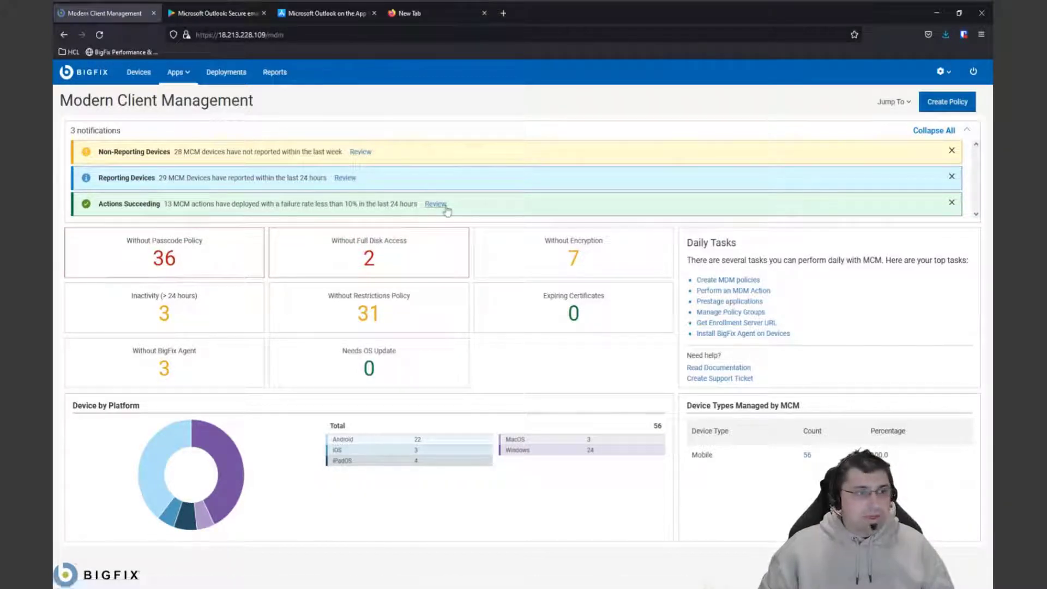
Step: Hide the three notification banners and list the 36 devices lacking a passcode policy
{"action": "left_click", "coordinate": [953, 131]}
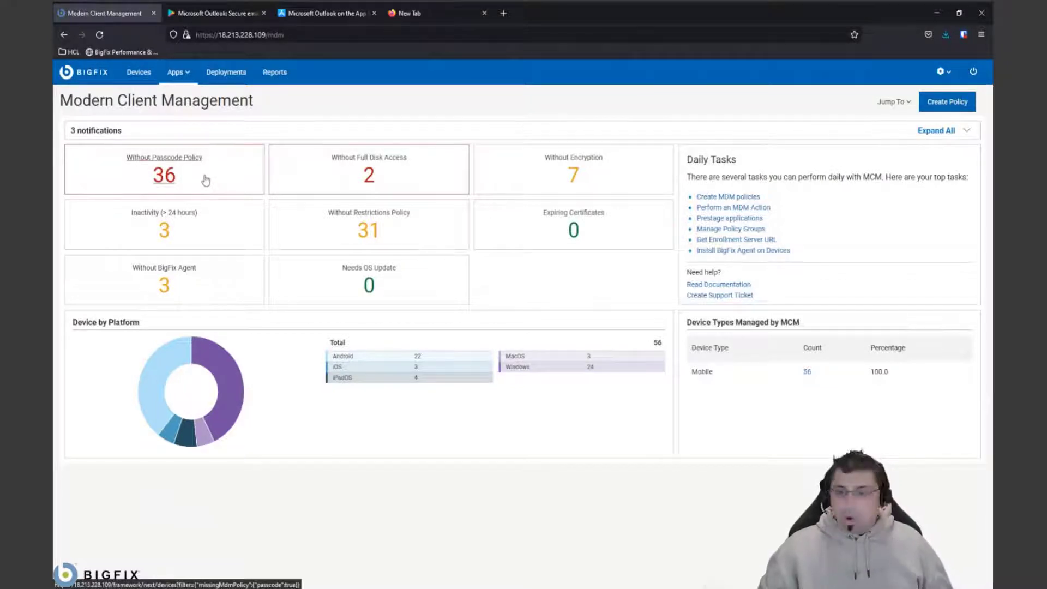
{"action": "left_click", "coordinate": [163, 173]}
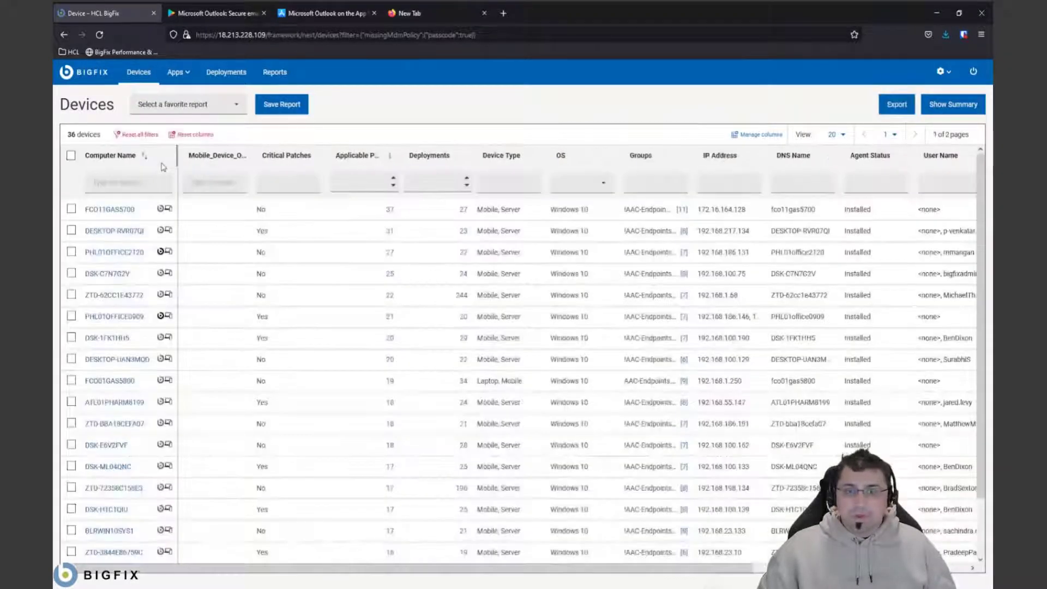
Step: Filter the Computer Name column by the owner's name until only the iOS 12 iPhone remains
{"action": "left_click", "coordinate": [143, 179]}
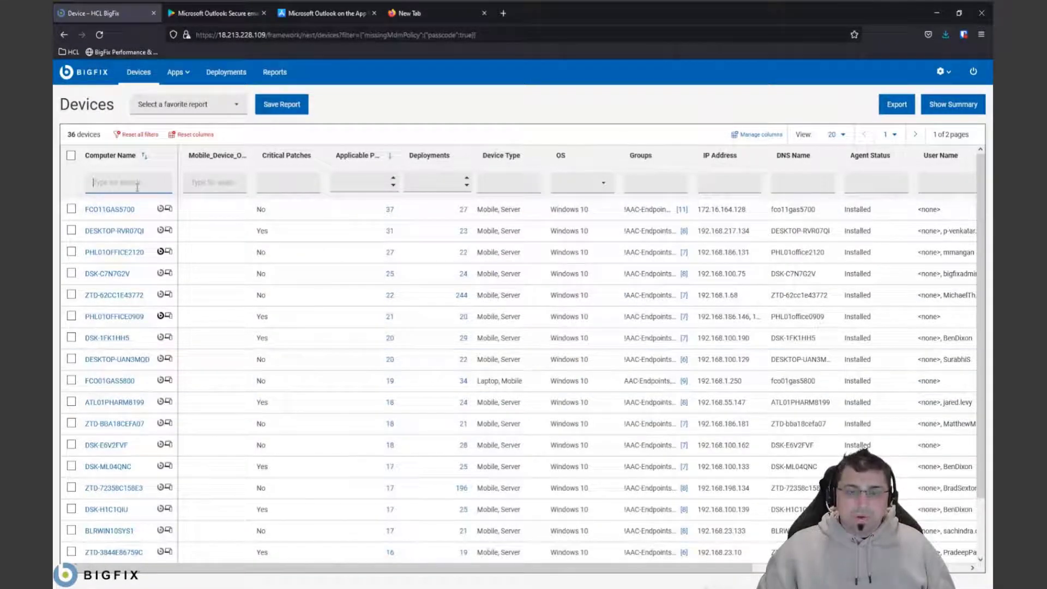
{"action": "type", "text": "znae"}
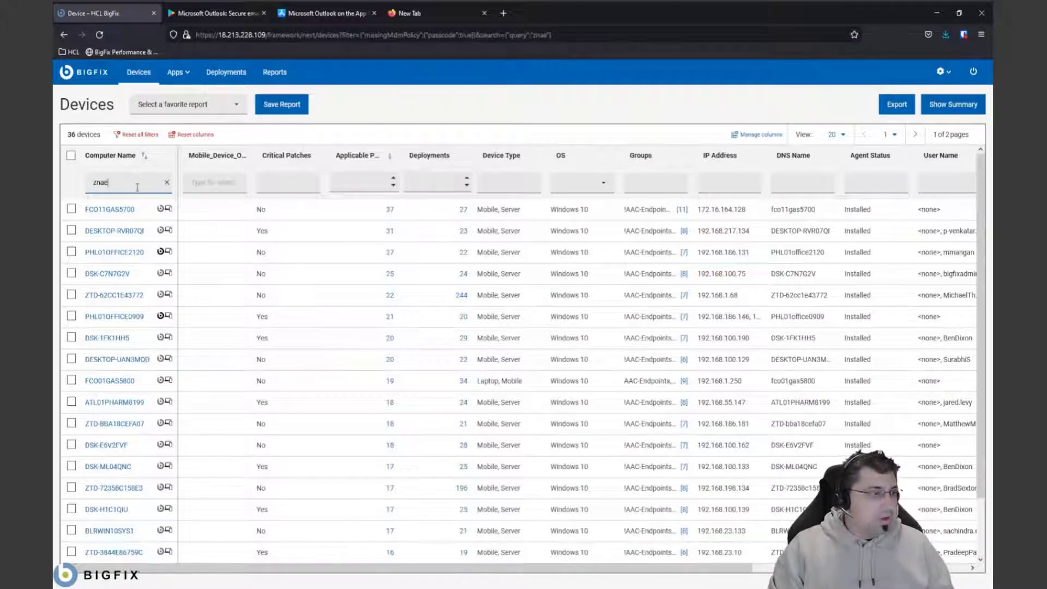
{"action": "key", "text": "BackSpace"}
{"action": "key", "text": "BackSpace"}
{"action": "type", "text": "ane"}
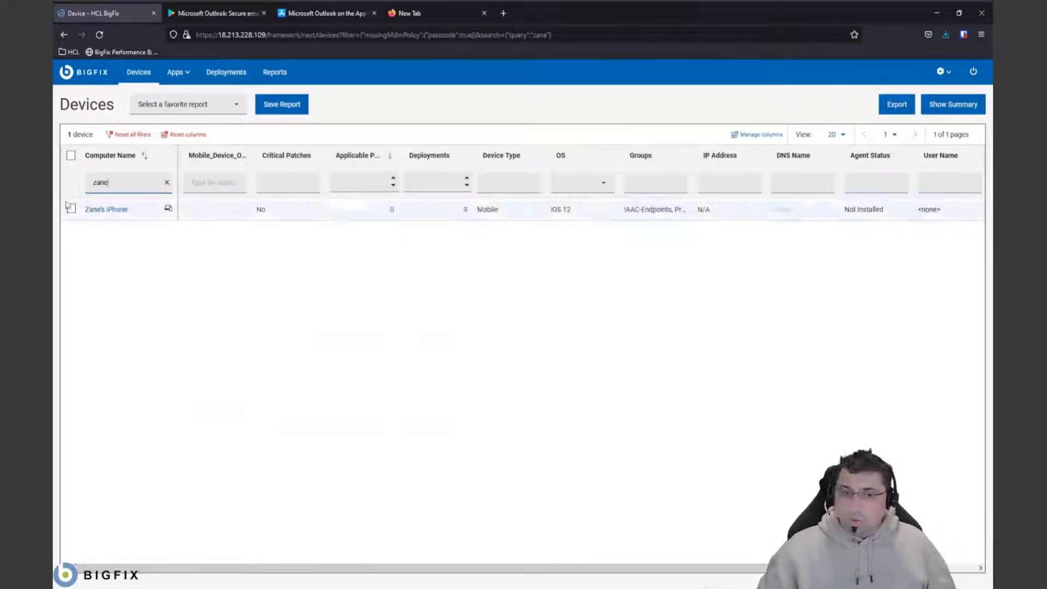
{"action": "left_click", "coordinate": [120, 211]}
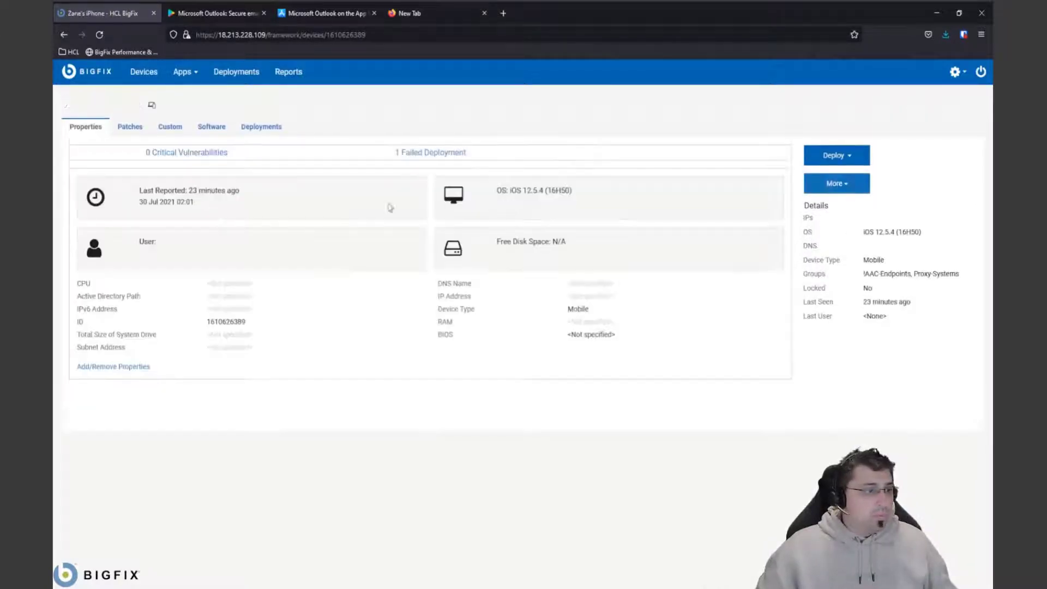
{"action": "left_click_drag", "start_coordinate": [863, 241], "coordinate": [927, 238]}
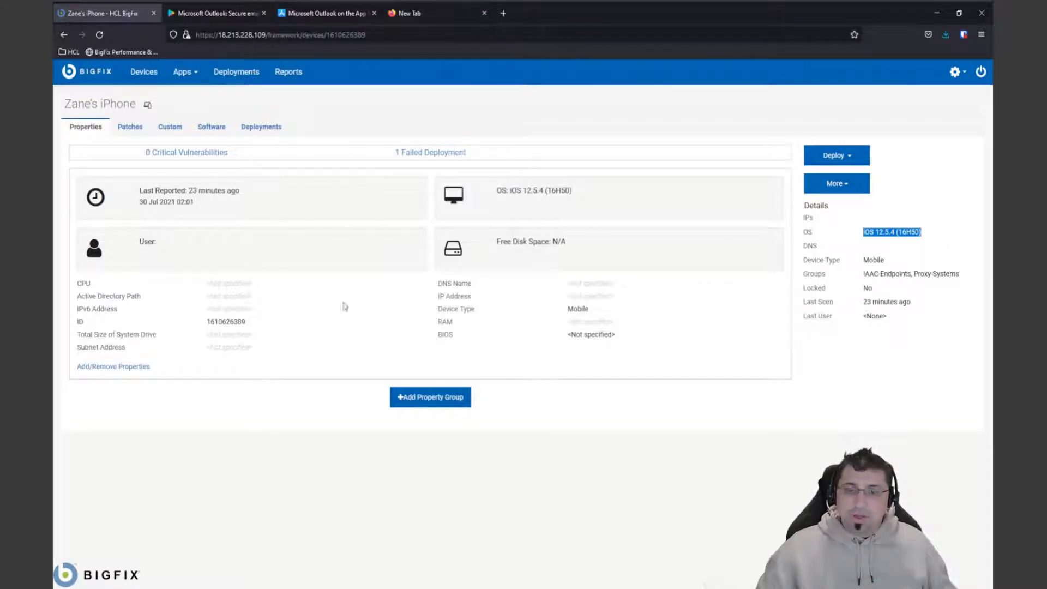
{"action": "left_click_drag", "start_coordinate": [240, 191], "coordinate": [175, 192]}
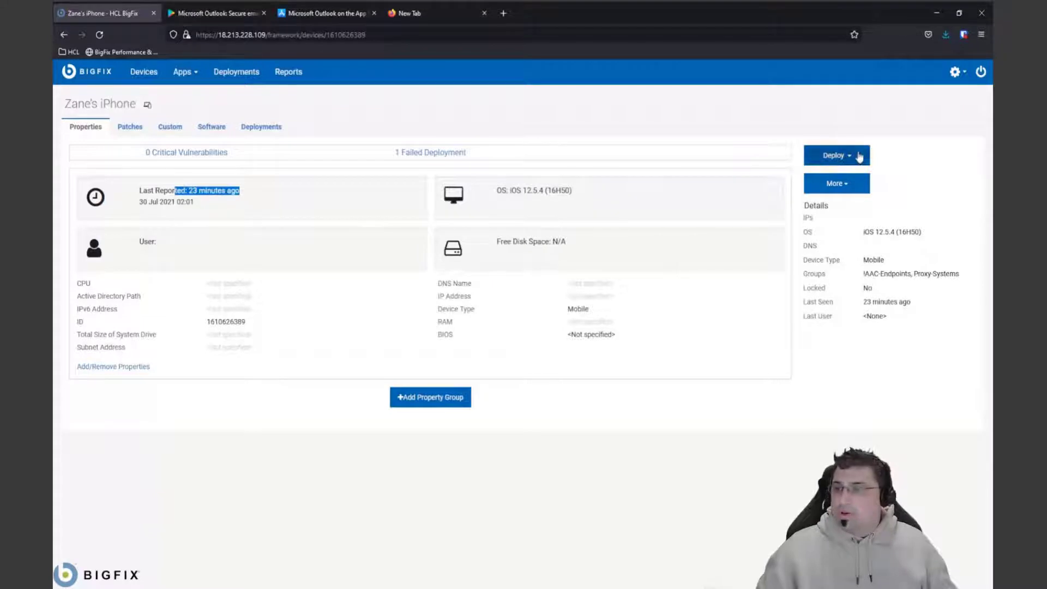
{"action": "key", "text": "alt+Left"}
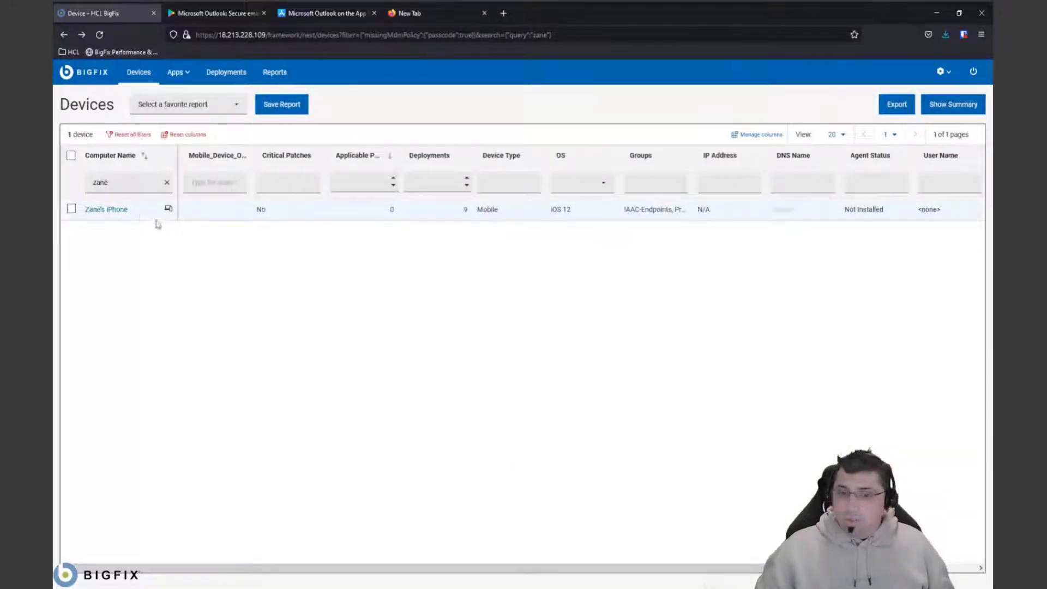
Step: Select the iPhone and start an MDM Policy deployment targeting it
{"action": "left_click", "coordinate": [71, 209]}
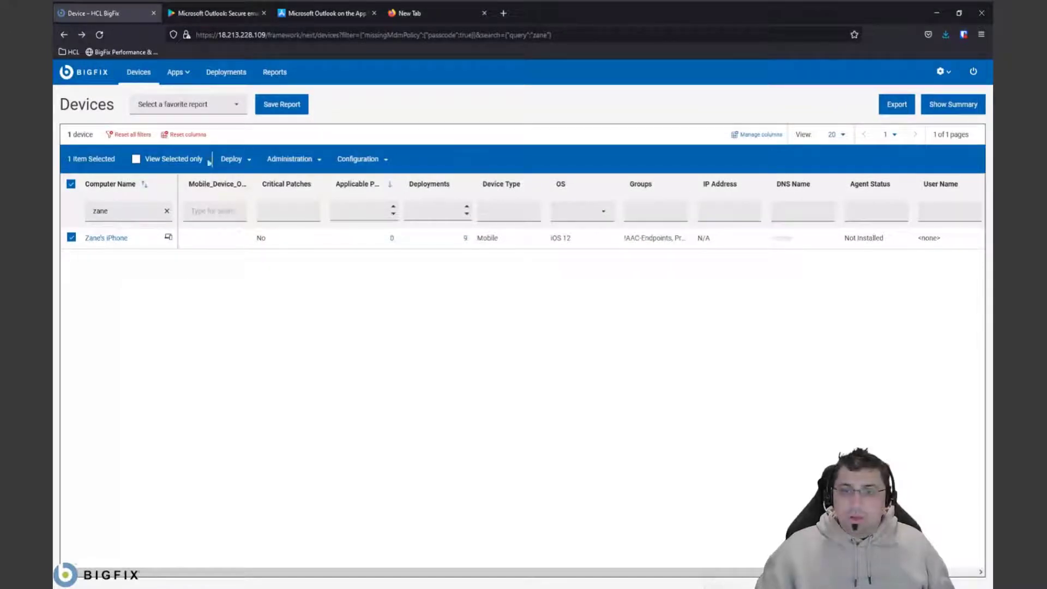
{"action": "left_click", "coordinate": [245, 164]}
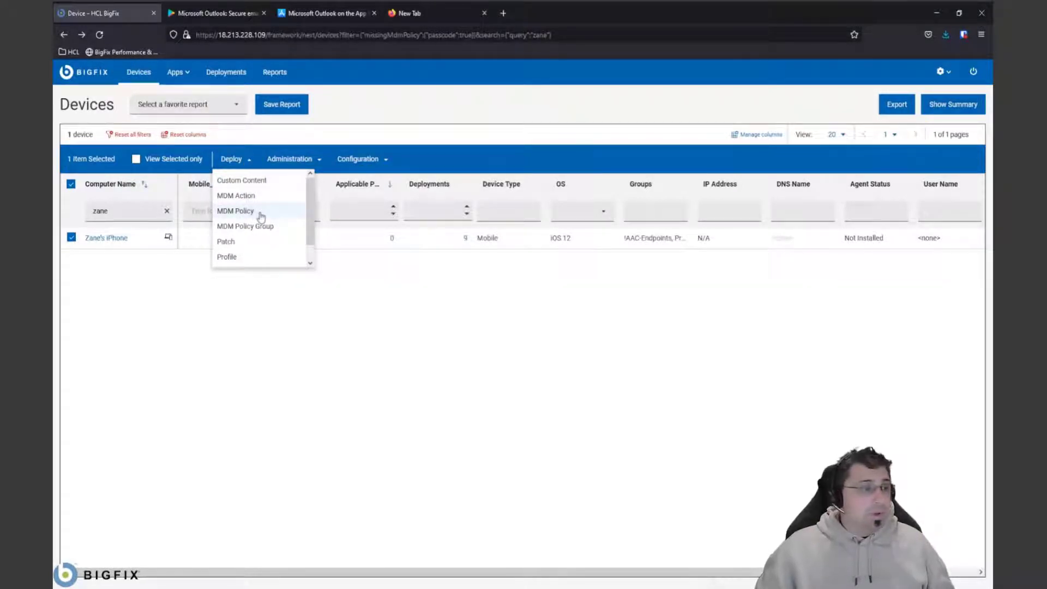
{"action": "left_click", "coordinate": [260, 213]}
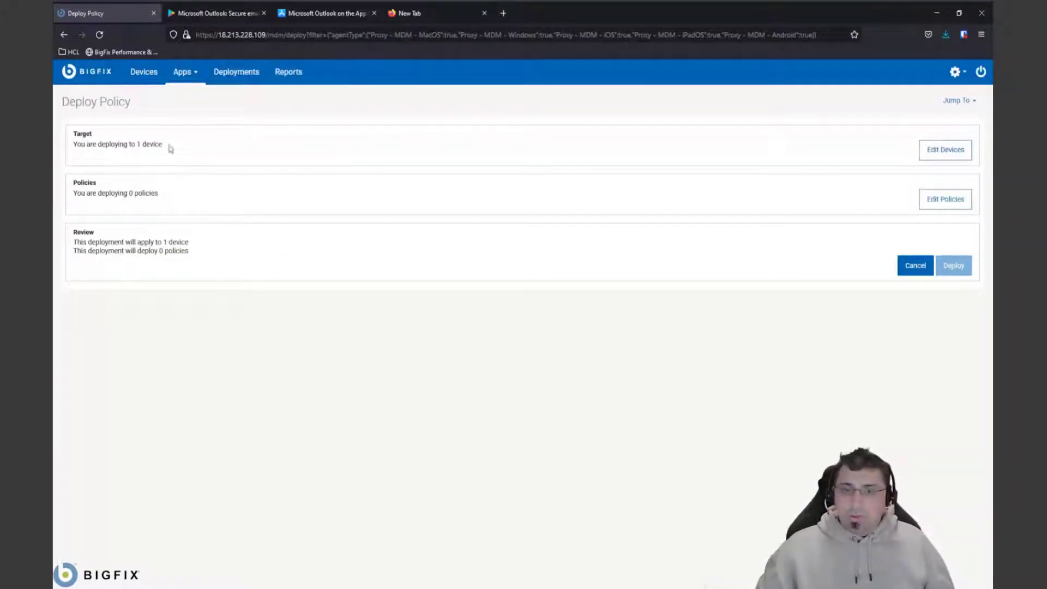
Step: Choose the 'iPadOS - iOS Passcode' policy from the Passcode type and deploy it to the iPhone
{"action": "left_click_drag", "start_coordinate": [163, 145], "coordinate": [70, 146]}
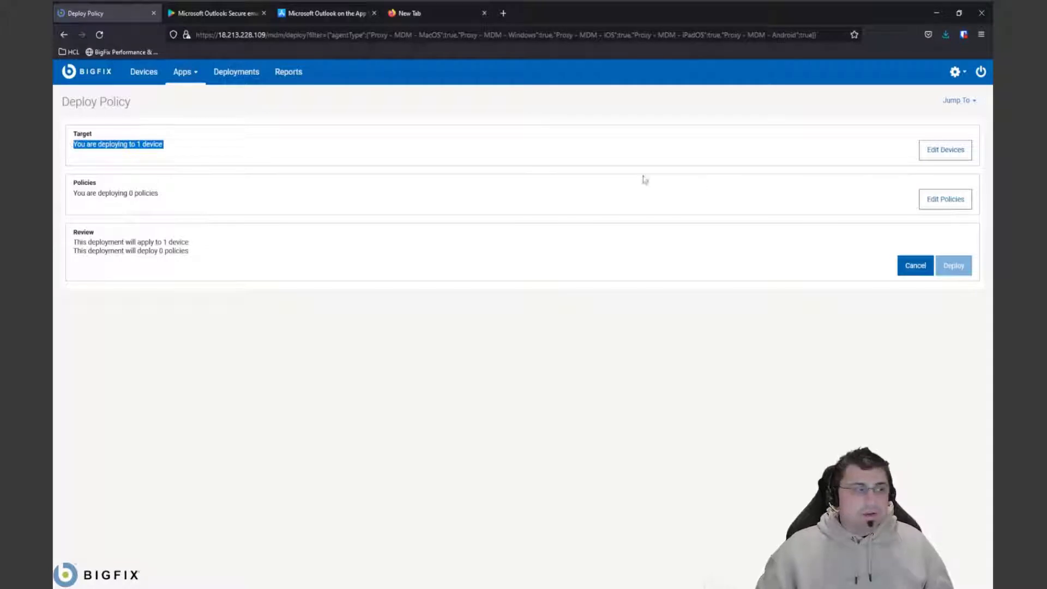
{"action": "left_click", "coordinate": [936, 200]}
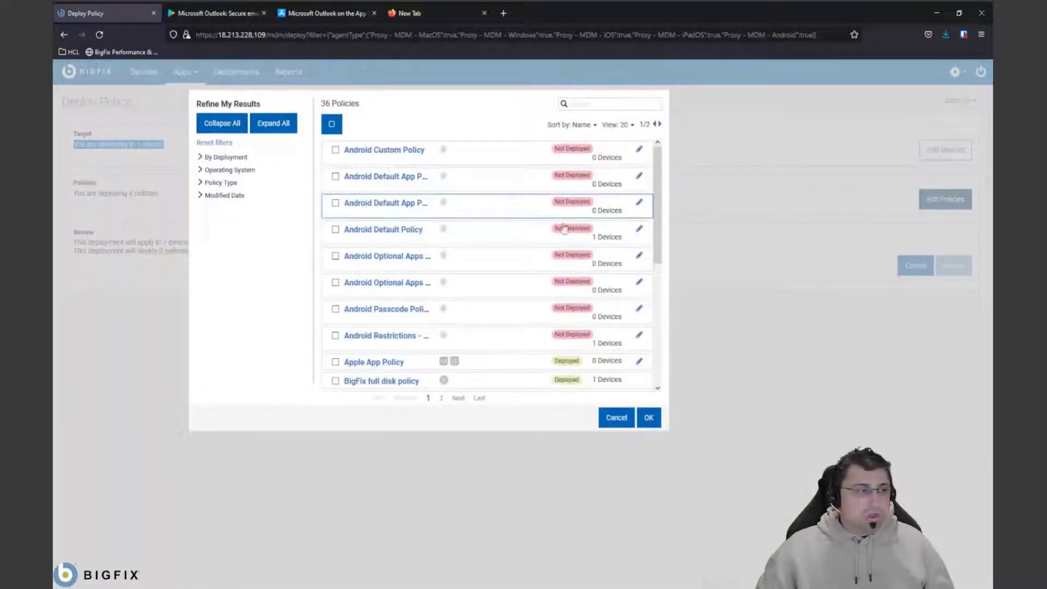
{"action": "left_click", "coordinate": [199, 184]}
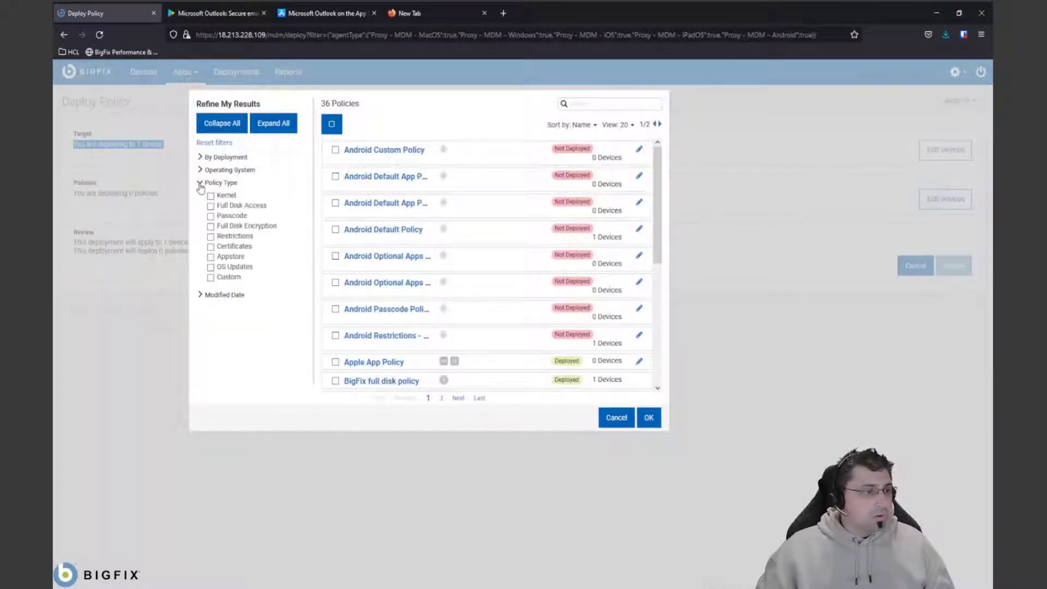
{"action": "left_click", "coordinate": [210, 216]}
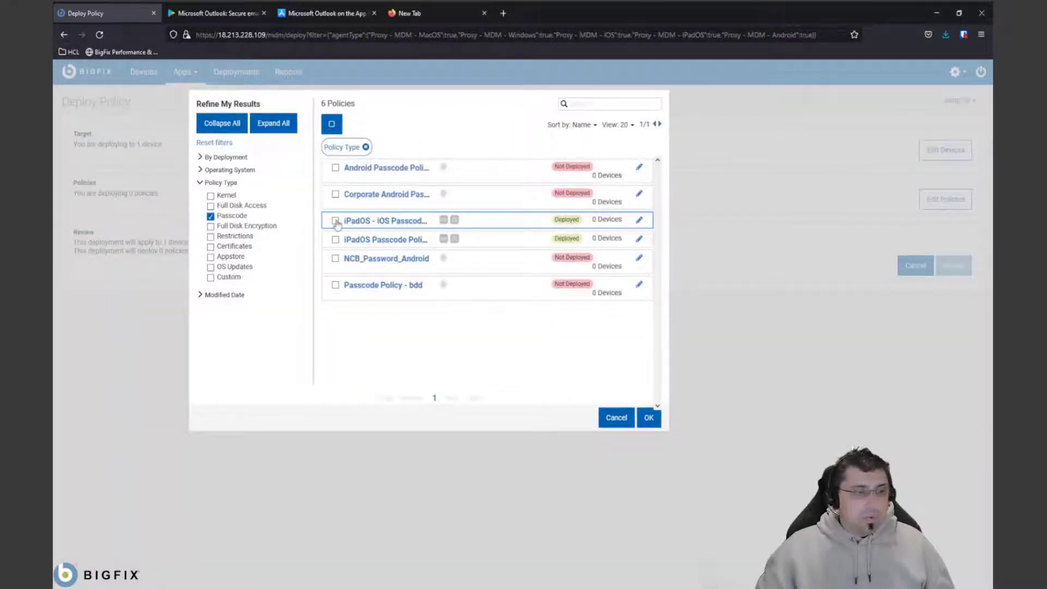
{"action": "left_click", "coordinate": [336, 222]}
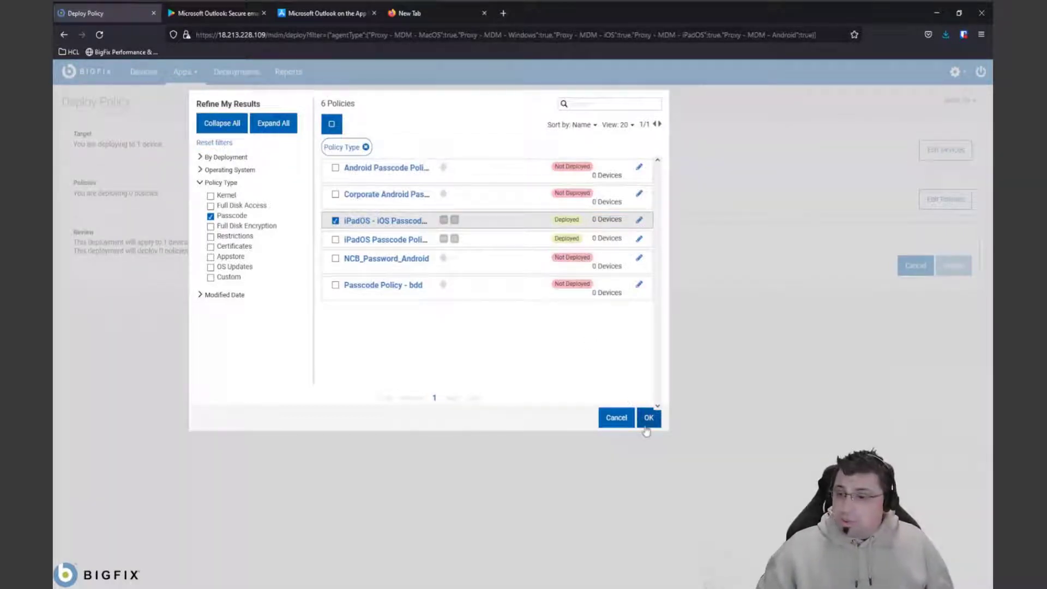
{"action": "left_click", "coordinate": [647, 419]}
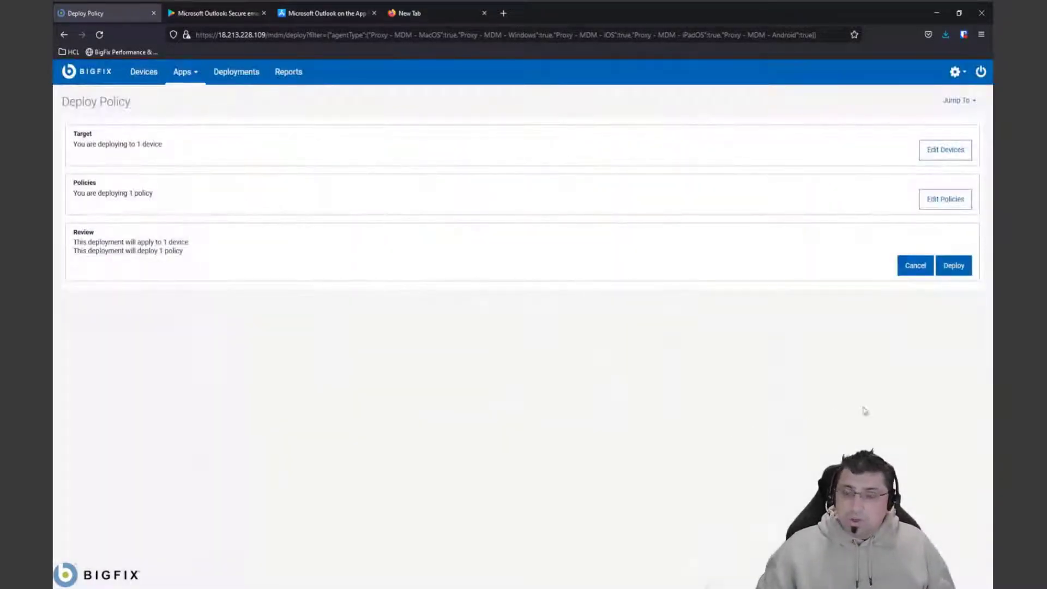
{"action": "left_click", "coordinate": [954, 267]}
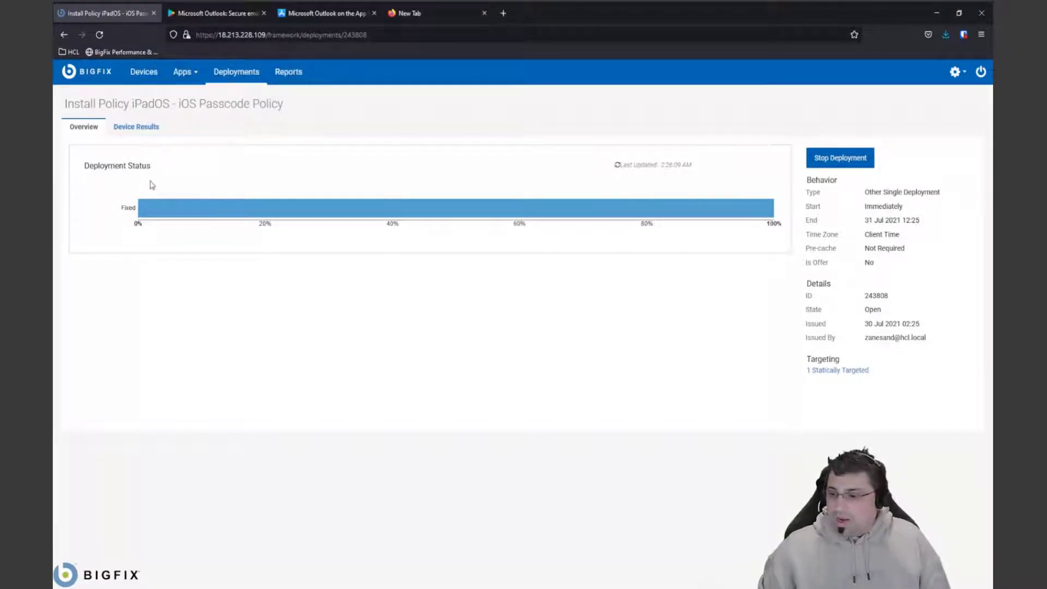
Step: Check Device Results shows the iPhone as Fixed, then return to the MCM dashboard
{"action": "left_click", "coordinate": [153, 137]}
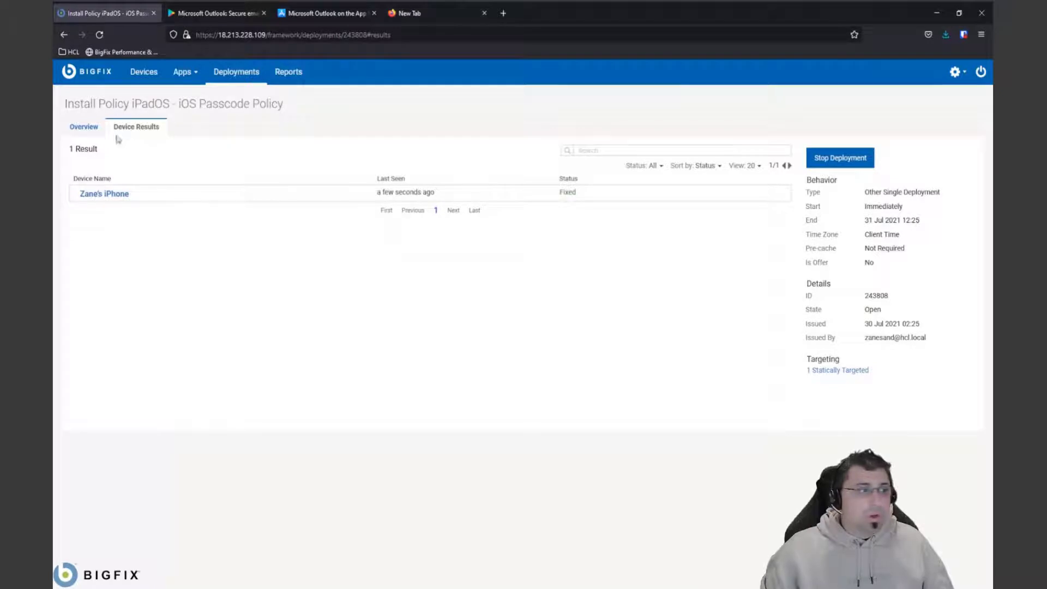
{"action": "left_click", "coordinate": [185, 73]}
{"action": "left_click", "coordinate": [184, 177]}
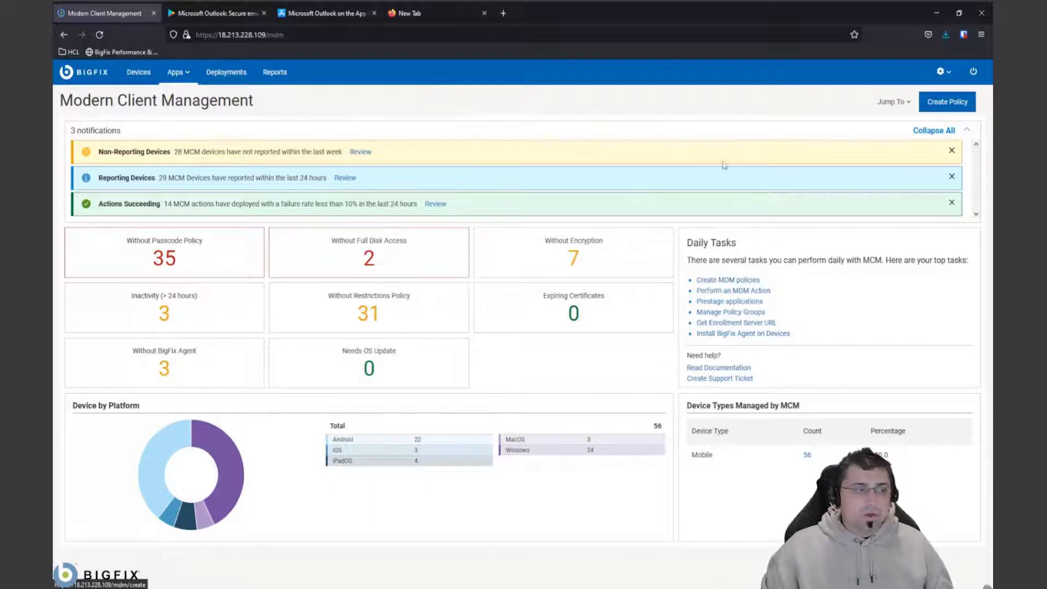
Step: Open Perform an MDM Action from Daily Tasks in a new tab
{"action": "left_click", "coordinate": [759, 295]}
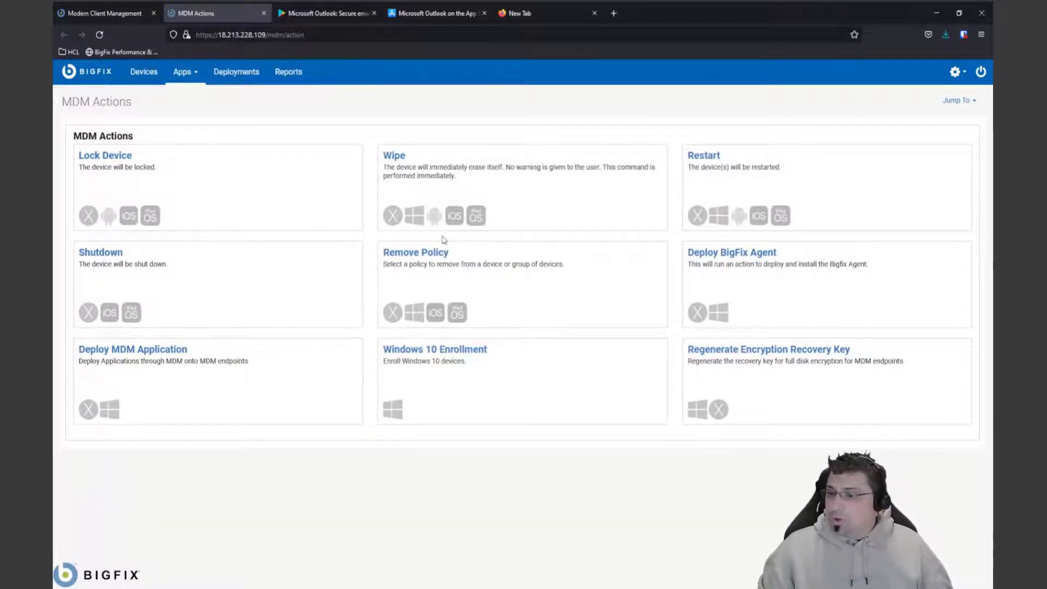
Step: Deploy a Lock Device action targeting the single Android device, filtered to Android
{"action": "left_click", "coordinate": [125, 157]}
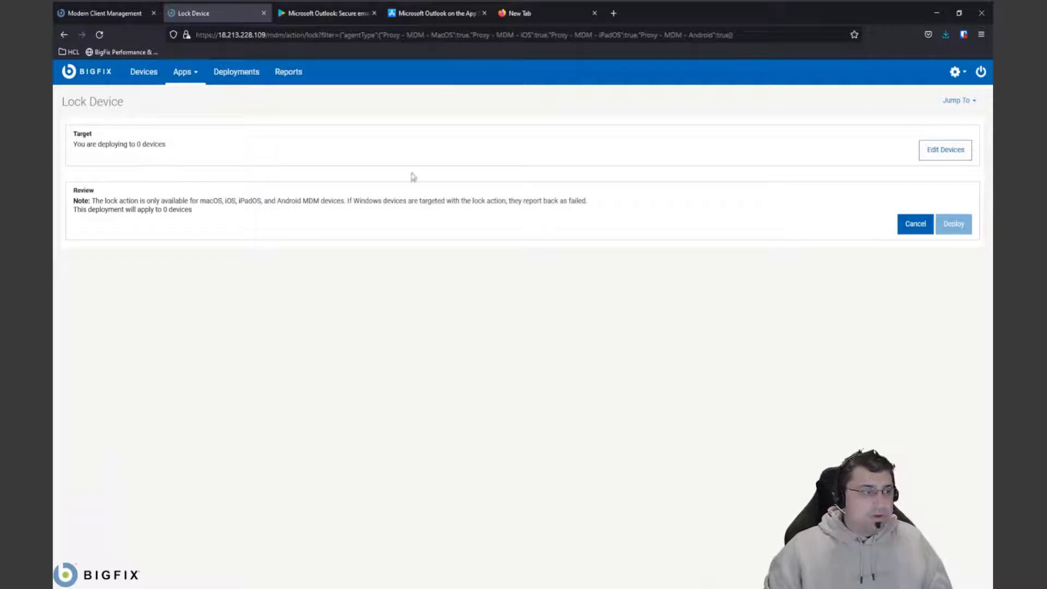
{"action": "left_click", "coordinate": [935, 155]}
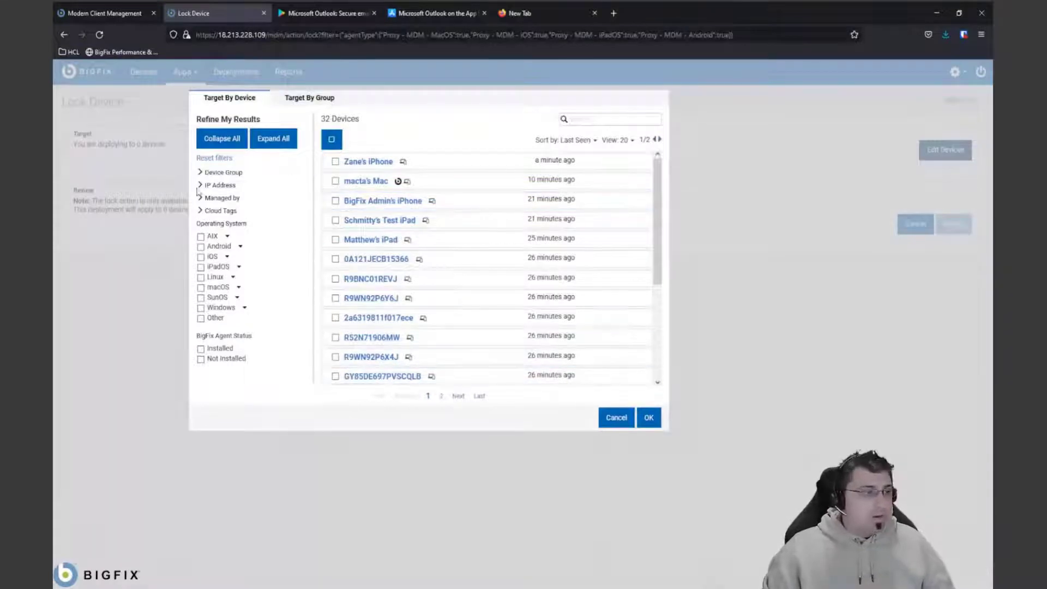
{"action": "left_click", "coordinate": [201, 247]}
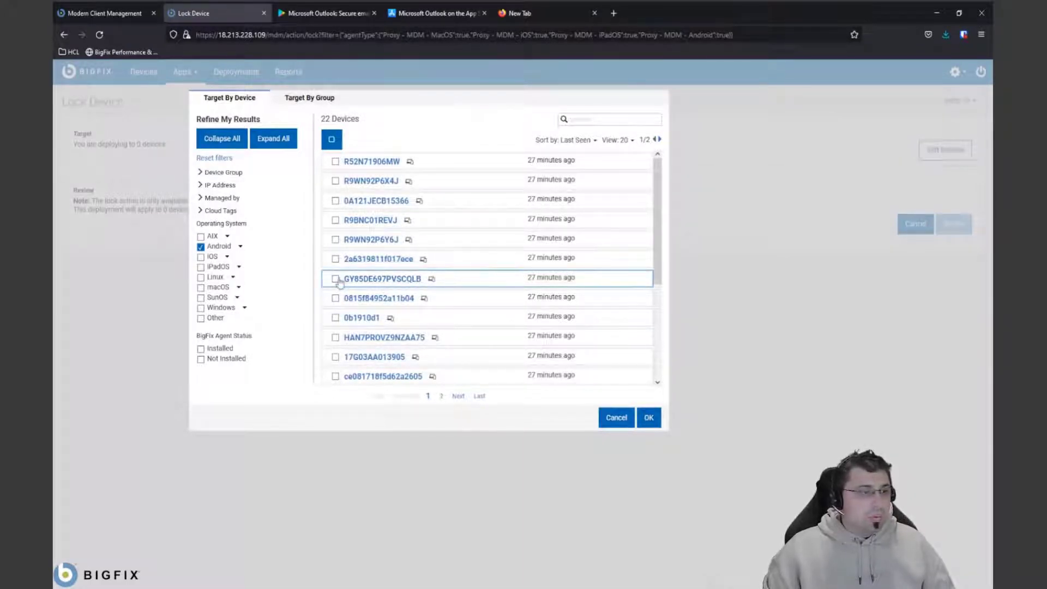
{"action": "left_click", "coordinate": [336, 280]}
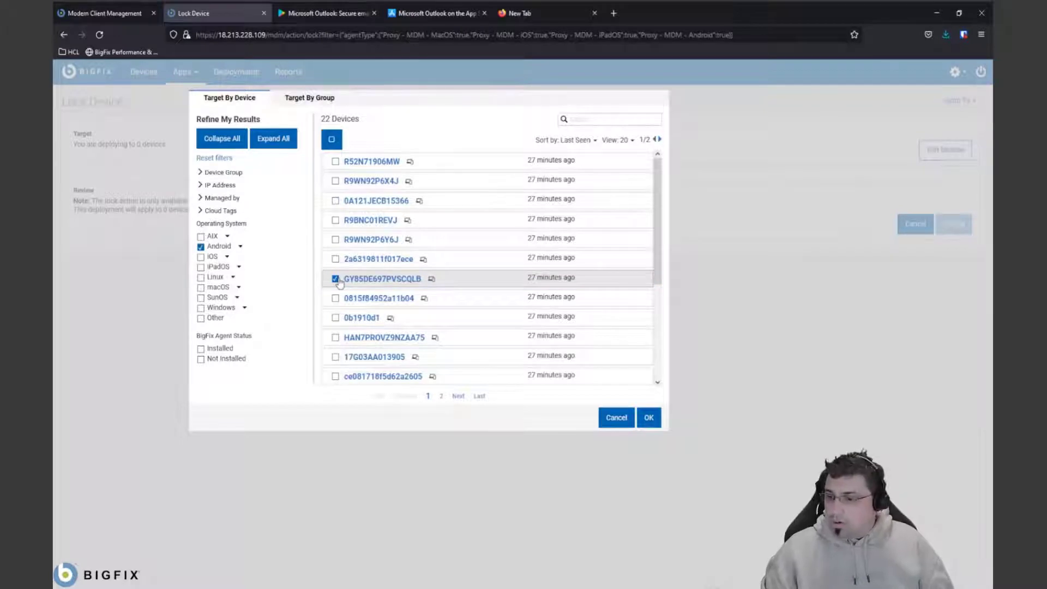
{"action": "left_click", "coordinate": [646, 422]}
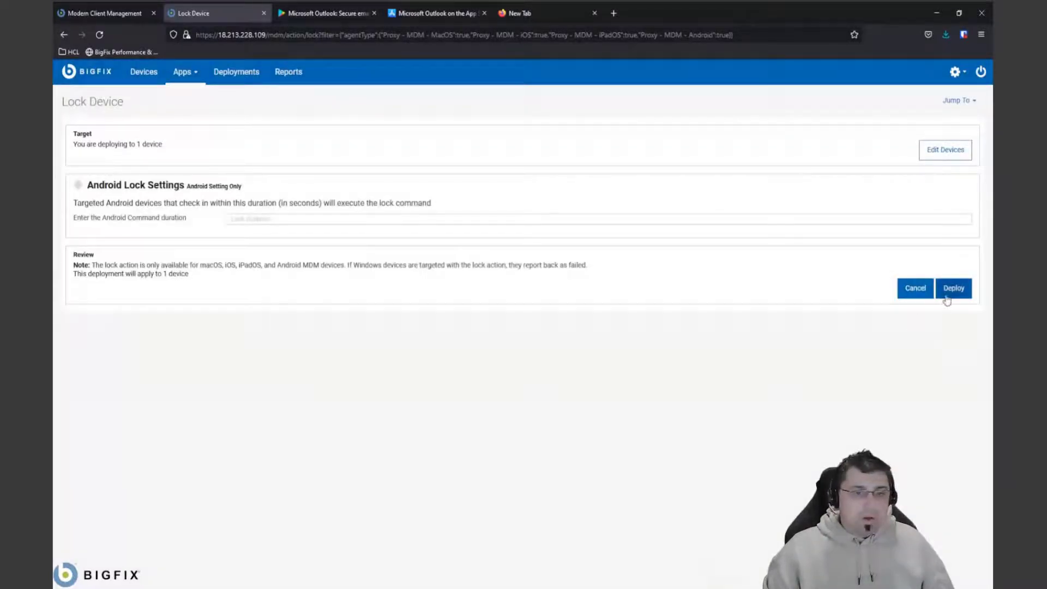
{"action": "left_click", "coordinate": [953, 289]}
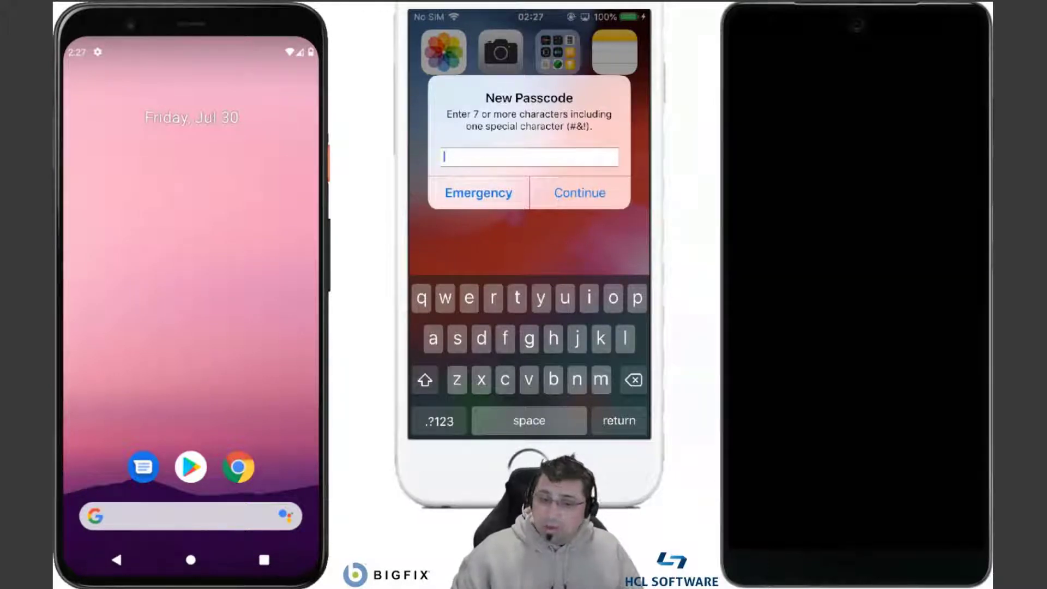
Step: Wake the right-hand Android phone and unlock it with its six-digit PIN
{"action": "left_click", "coordinate": [872, 346]}
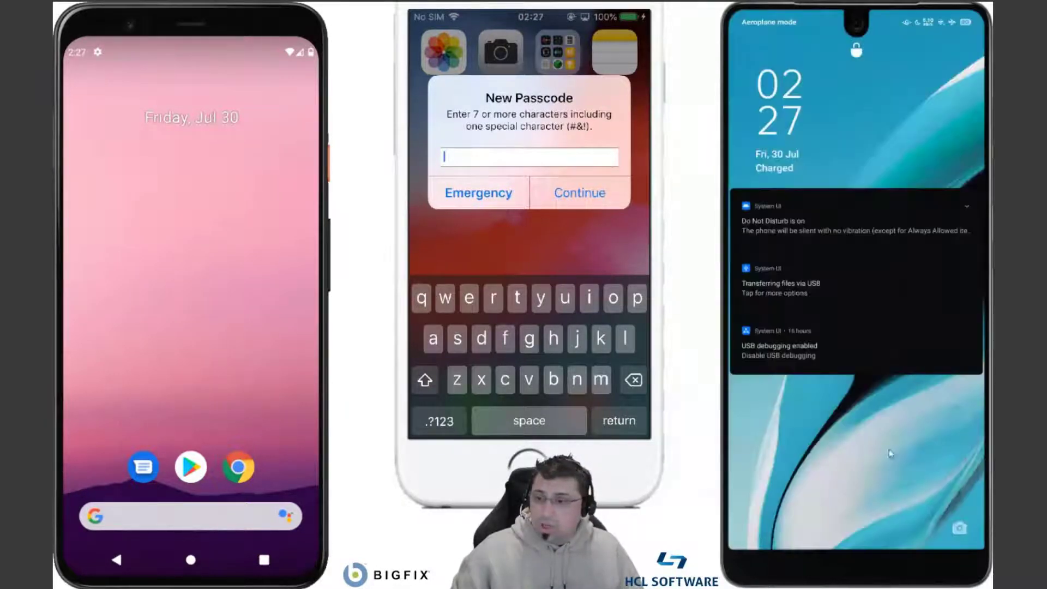
{"action": "left_click_drag", "start_coordinate": [897, 481], "coordinate": [886, 132]}
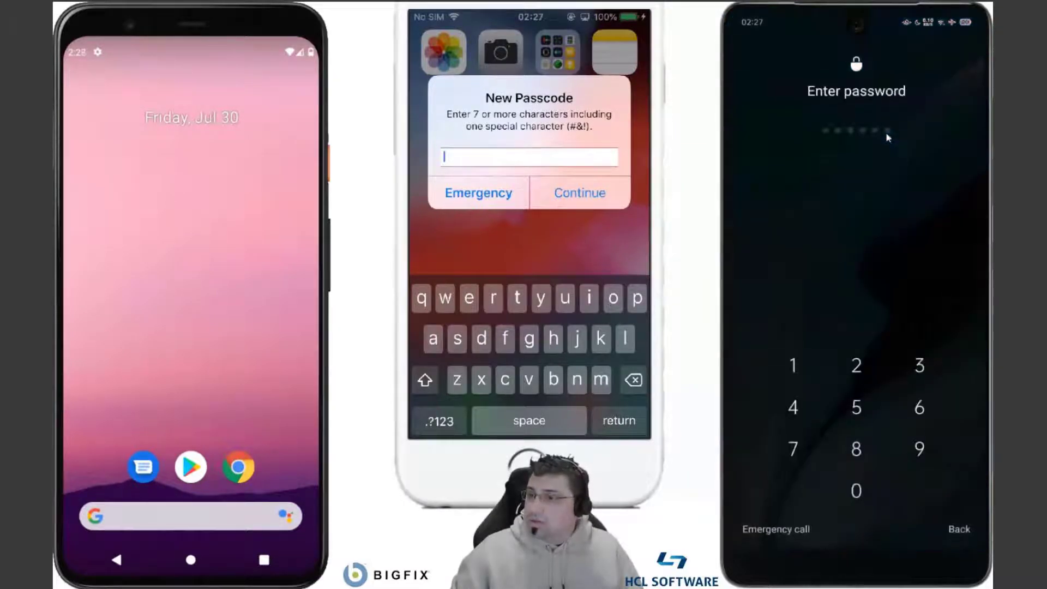
{"action": "left_click", "coordinate": [796, 368]}
{"action": "left_click", "coordinate": [854, 368]}
{"action": "left_click", "coordinate": [922, 366]}
{"action": "left_click", "coordinate": [795, 408]}
{"action": "left_click", "coordinate": [865, 409]}
{"action": "left_click", "coordinate": [920, 414]}
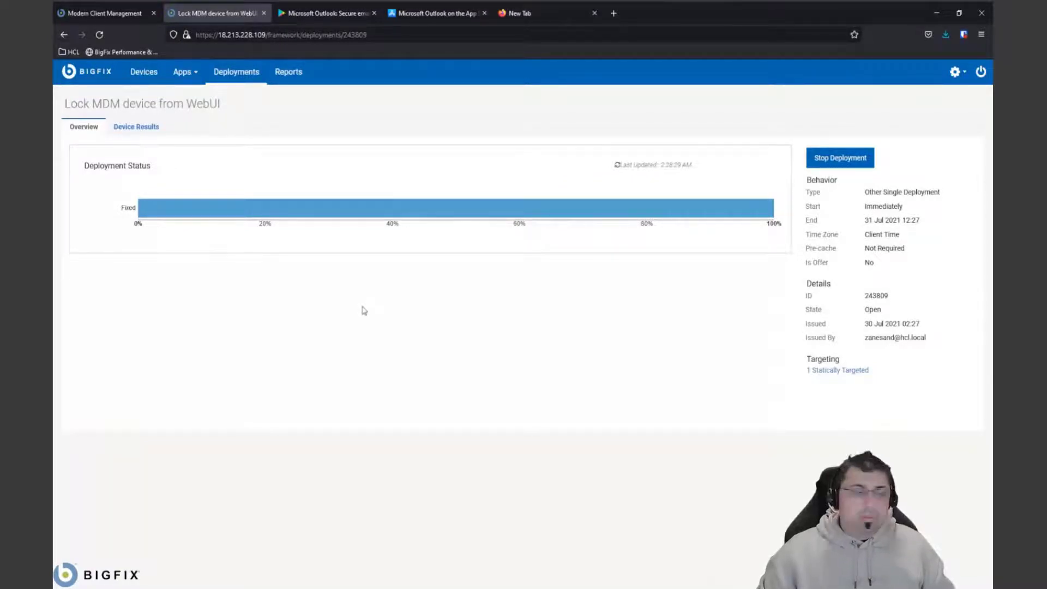
Step: Go through MCM and Configure MDM to the Setup Appstore Associations page
{"action": "left_click", "coordinate": [180, 78]}
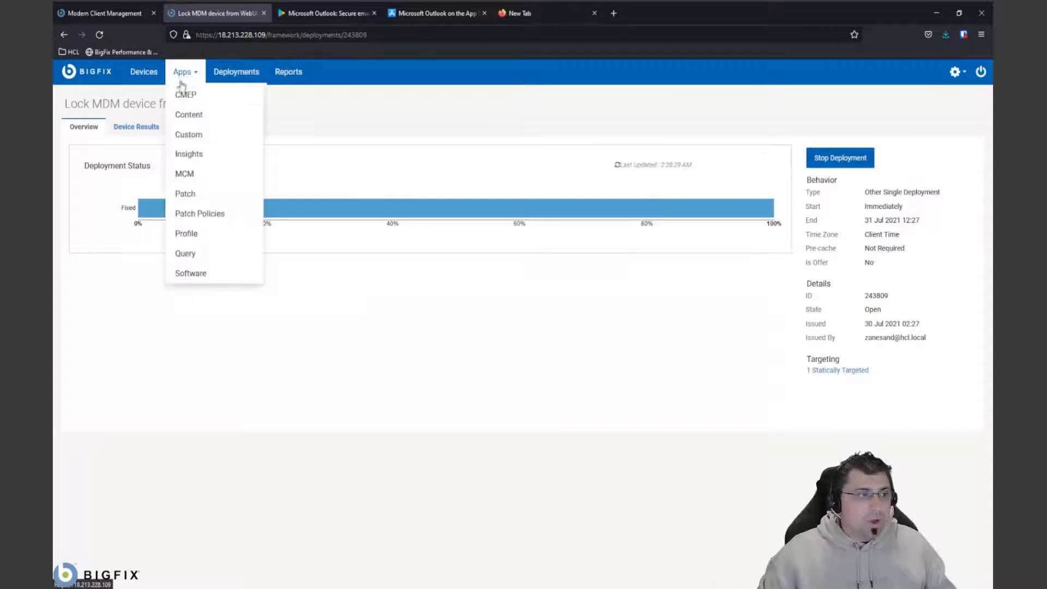
{"action": "left_click", "coordinate": [193, 176]}
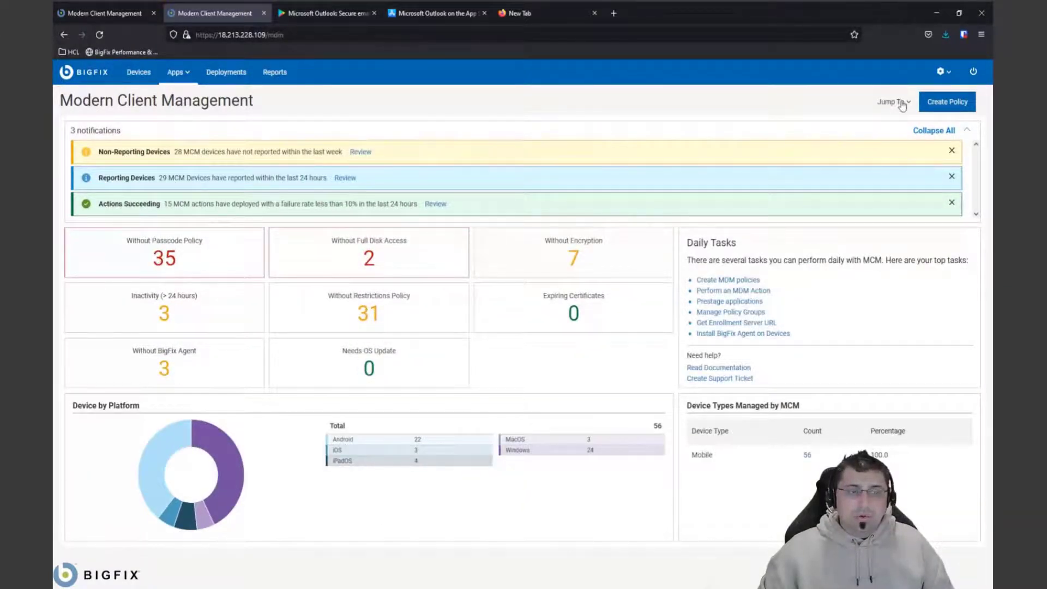
{"action": "left_click", "coordinate": [901, 102]}
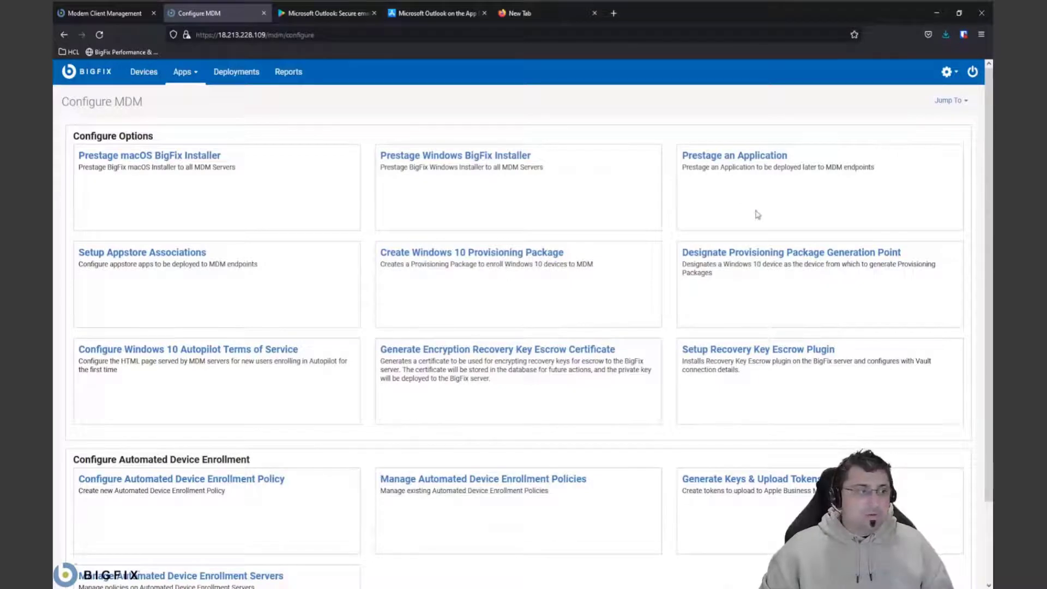
{"action": "left_click", "coordinate": [159, 256]}
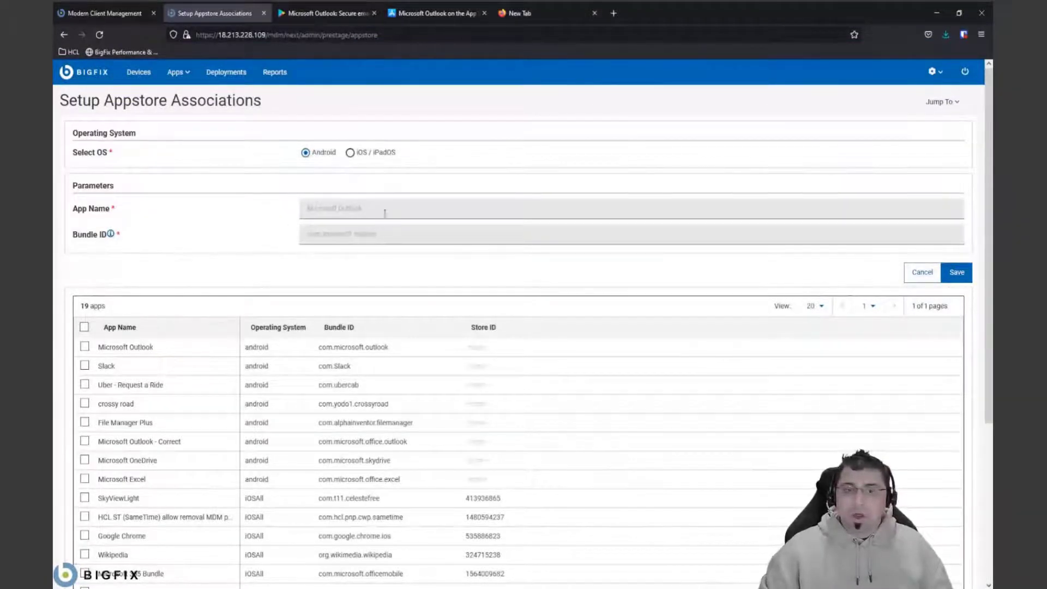
{"action": "left_click", "coordinate": [381, 237]}
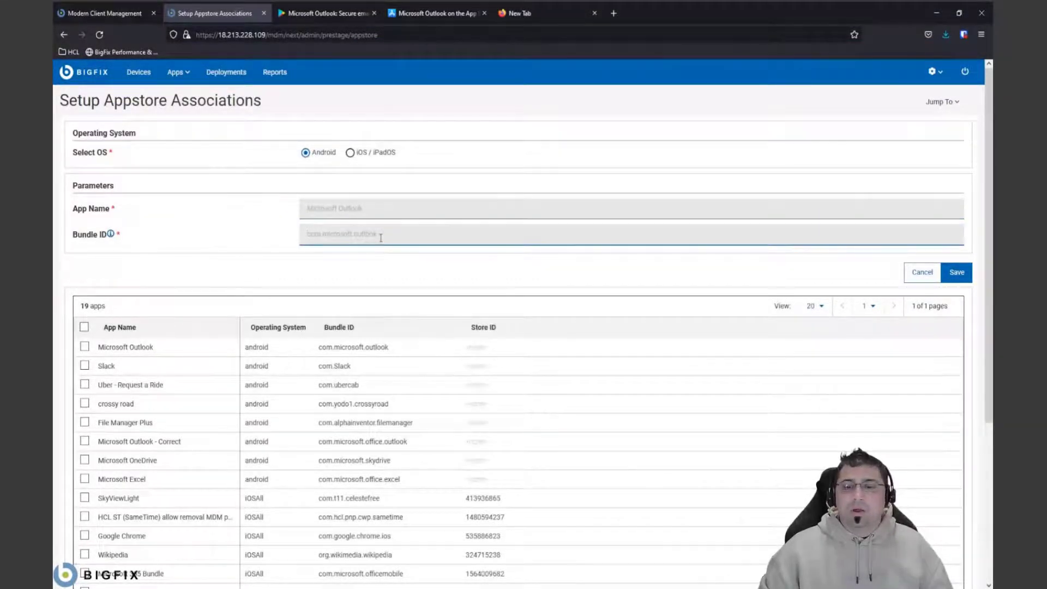
{"action": "left_click_drag", "start_coordinate": [392, 350], "coordinate": [308, 352]}
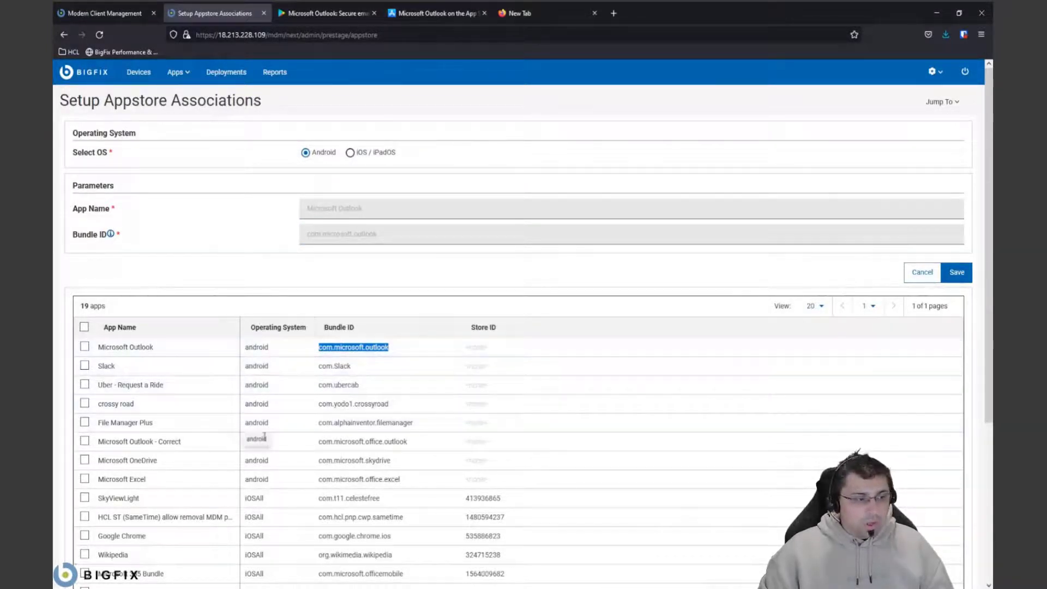
{"action": "scroll", "coordinate": [266, 444], "scroll_direction": "down", "scroll_amount": 2}
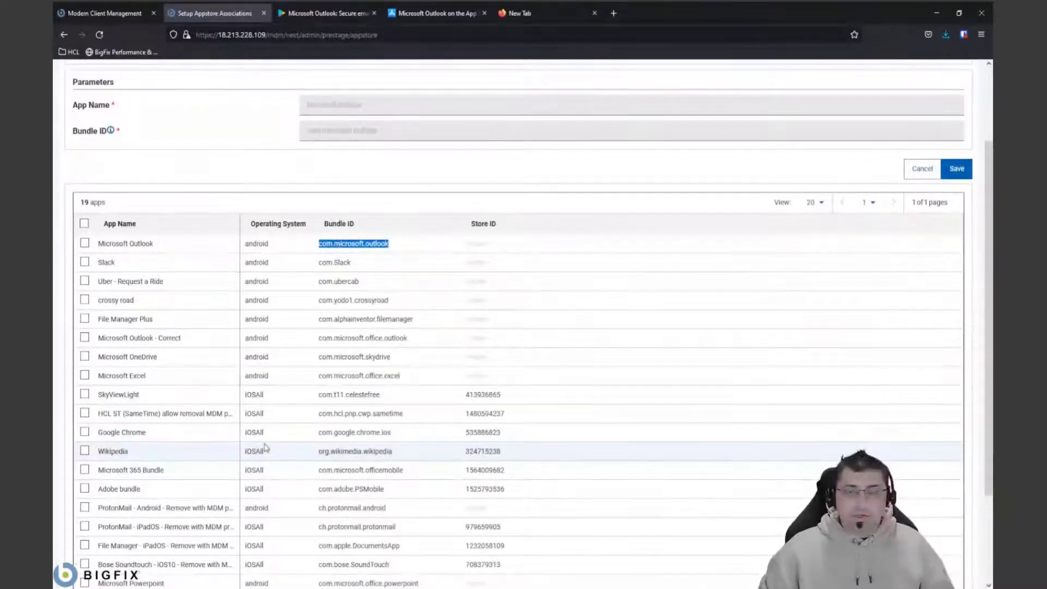
{"action": "scroll", "coordinate": [266, 447], "scroll_direction": "down", "scroll_amount": 1}
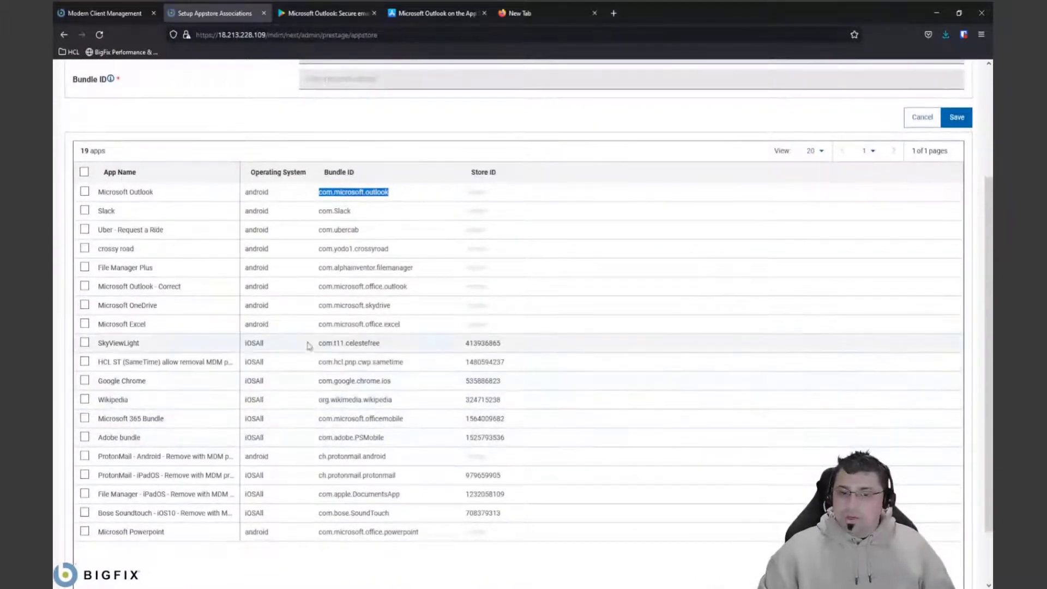
{"action": "scroll", "coordinate": [320, 349], "scroll_direction": "up", "scroll_amount": 1}
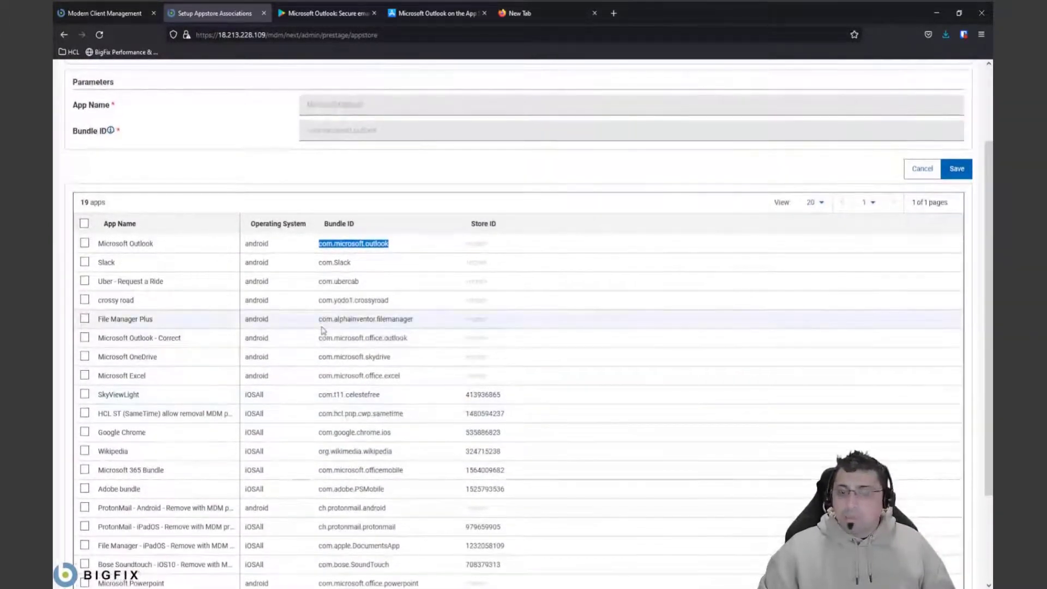
{"action": "scroll", "coordinate": [321, 312], "scroll_direction": "up", "scroll_amount": 1}
{"action": "scroll", "coordinate": [320, 314], "scroll_direction": "up", "scroll_amount": 1}
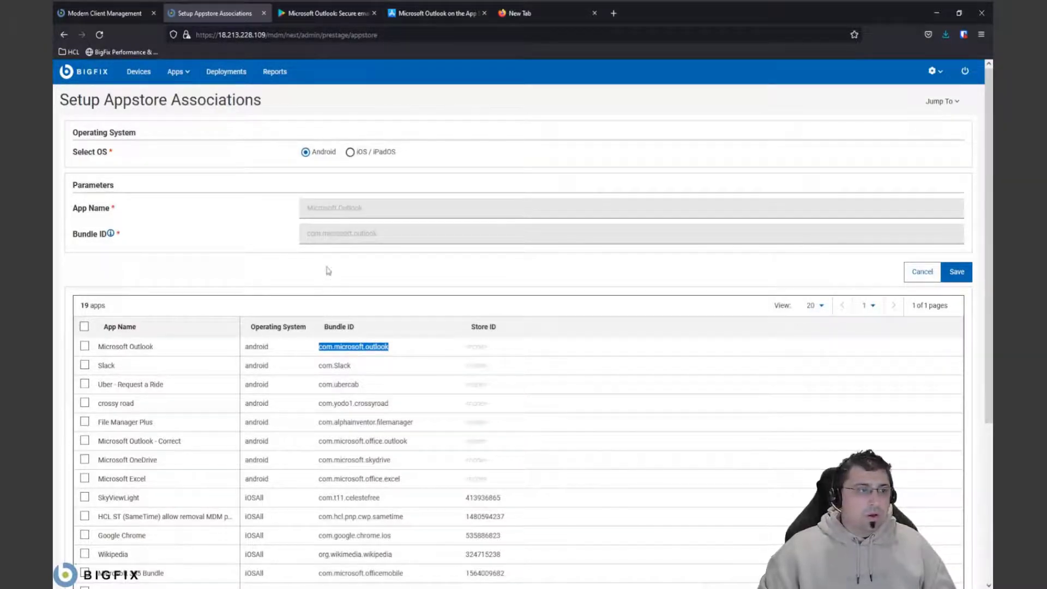
Step: Search Google Play for 'powerpoint', open Microsoft PowerPoint and select its ID com.microsoft.office.powerpoint
{"action": "left_click", "coordinate": [306, 13]}
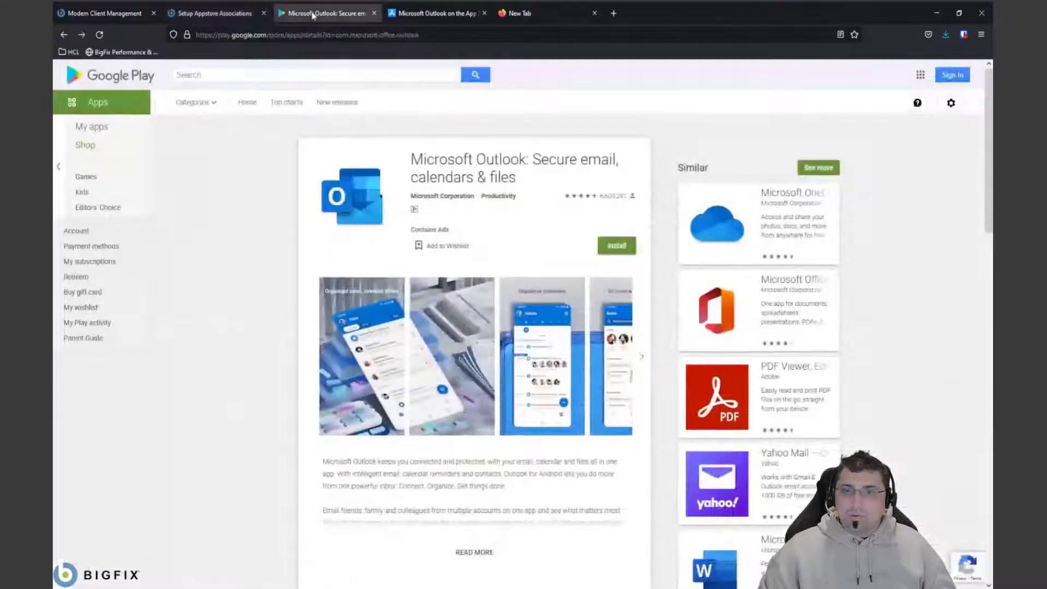
{"action": "left_click", "coordinate": [299, 74]}
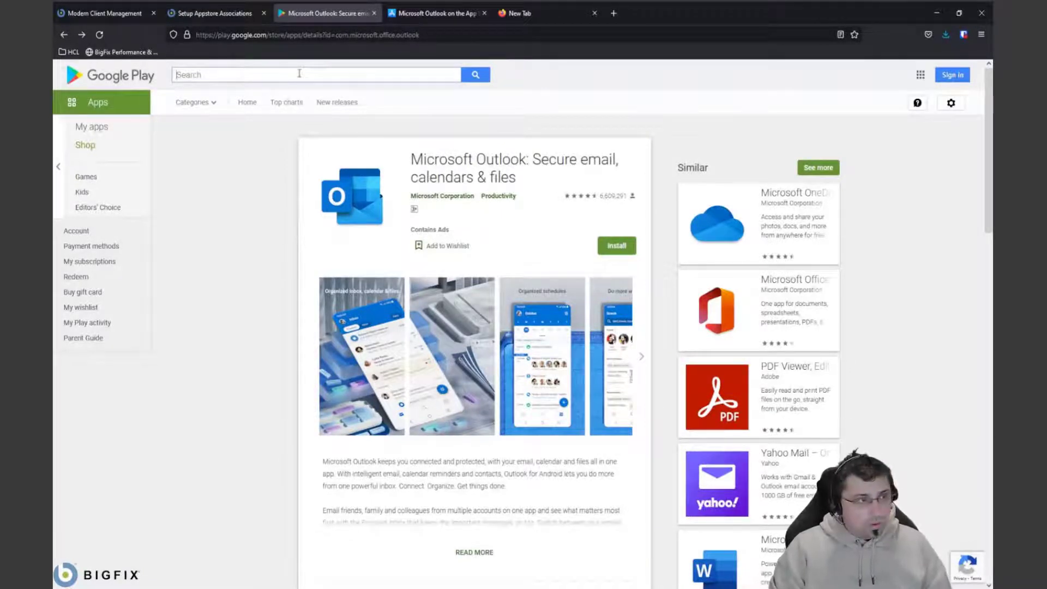
{"action": "type", "text": "powerpoint"}
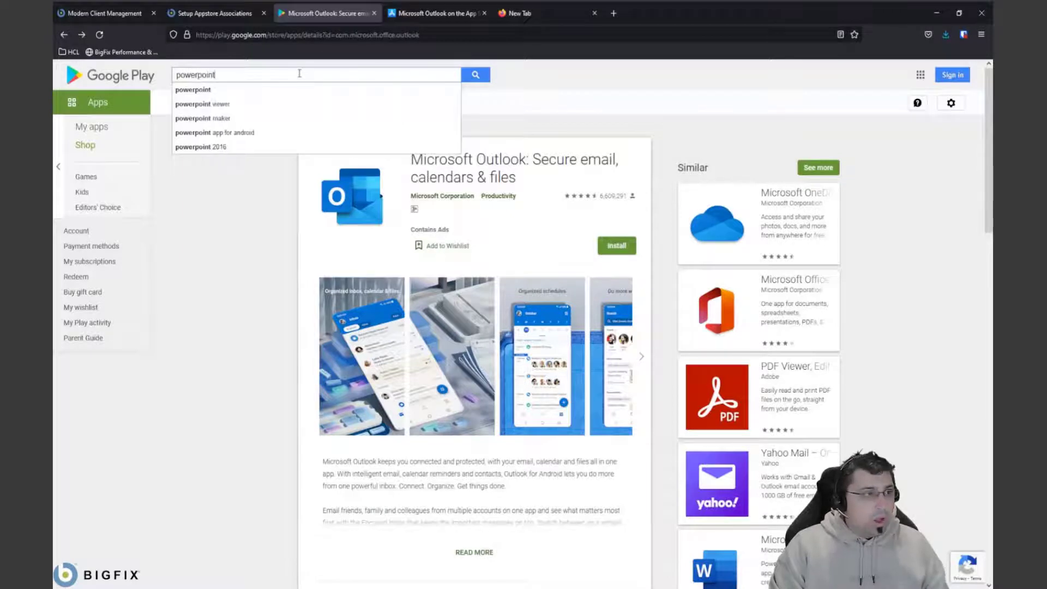
{"action": "key", "text": "Return"}
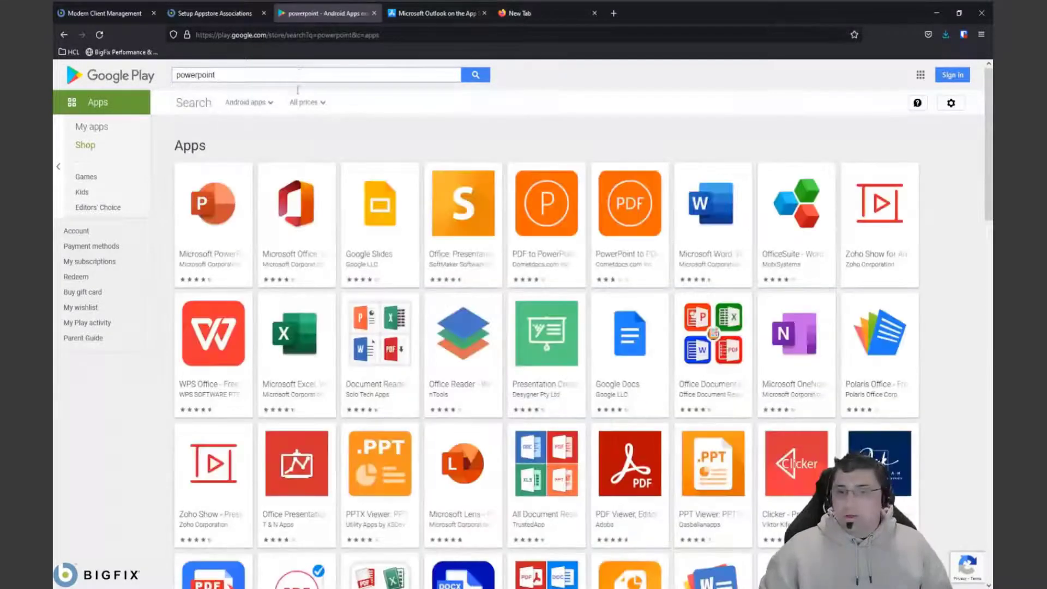
{"action": "left_click", "coordinate": [241, 220]}
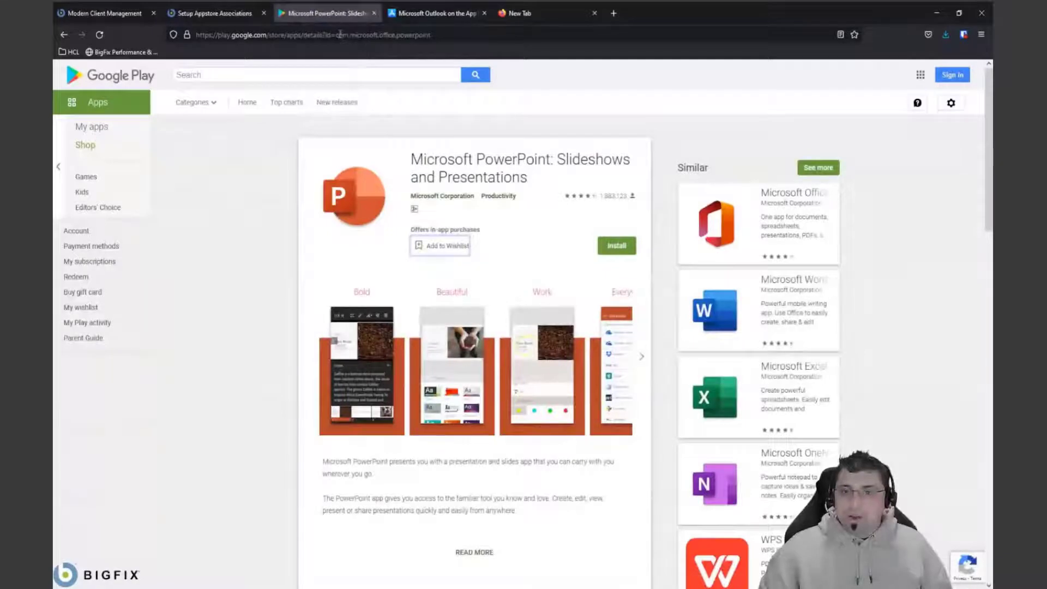
{"action": "left_click_drag", "start_coordinate": [337, 34], "coordinate": [456, 36]}
{"action": "key", "text": "ctrl+c"}
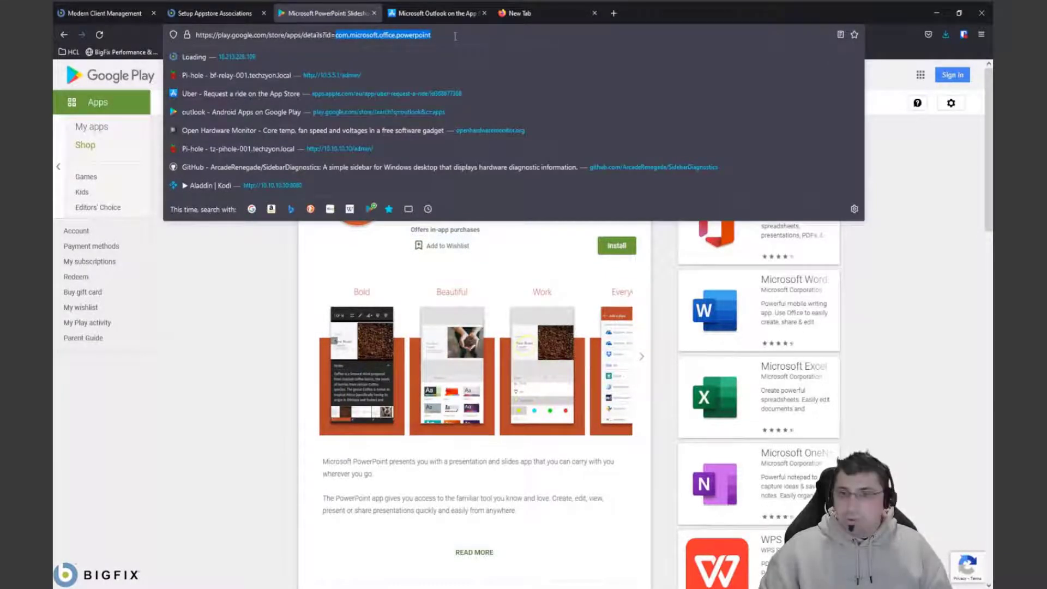
Step: Add 'Microsoft Powerpoint' with bundle ID com.microsoft.office.powerpoint as an app store association
{"action": "left_click", "coordinate": [170, 16]}
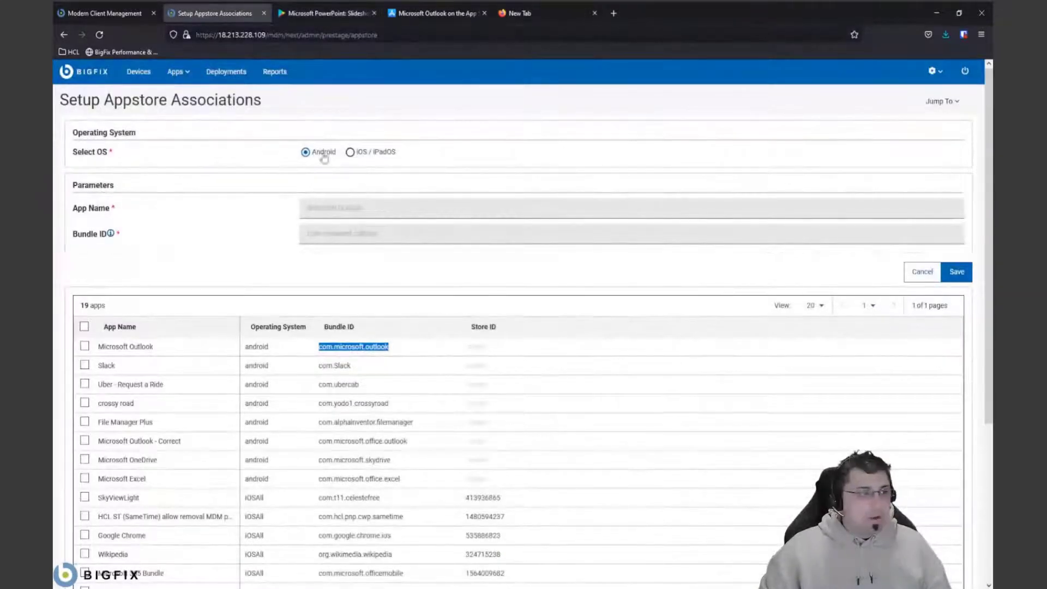
{"action": "left_click", "coordinate": [334, 213]}
{"action": "type", "text": "Mic"}
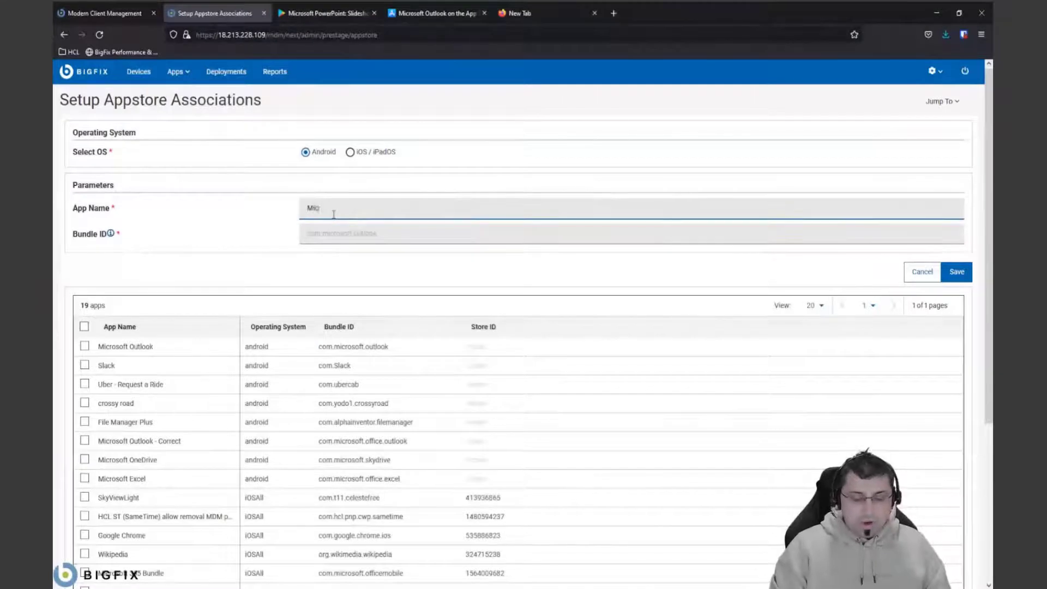
{"action": "type", "text": "rosoft Powerpoint"}
{"action": "key", "text": "Tab"}
{"action": "key", "text": "ctrl+v"}
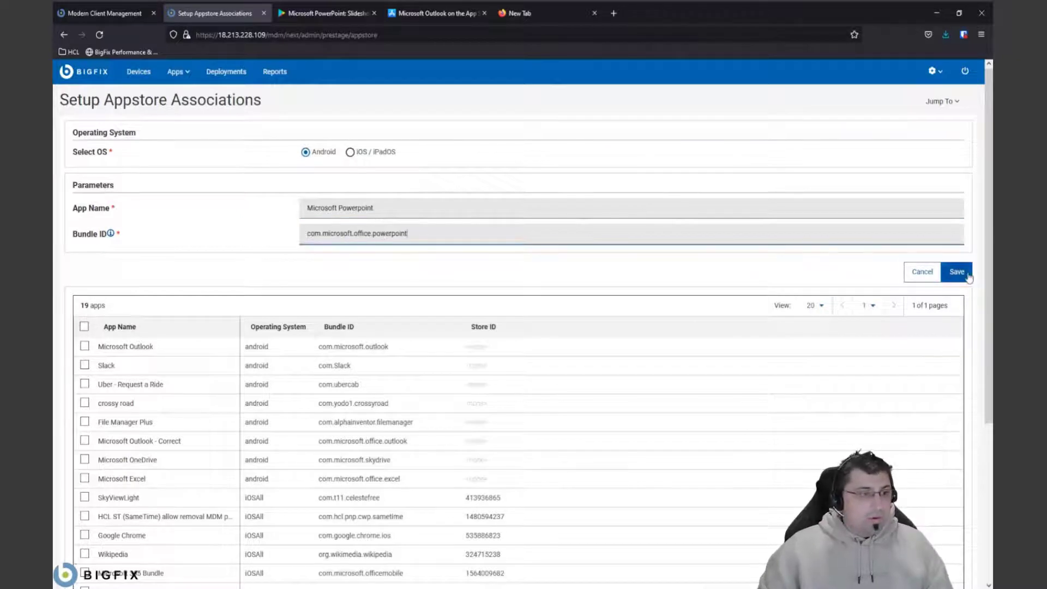
{"action": "left_click", "coordinate": [959, 274]}
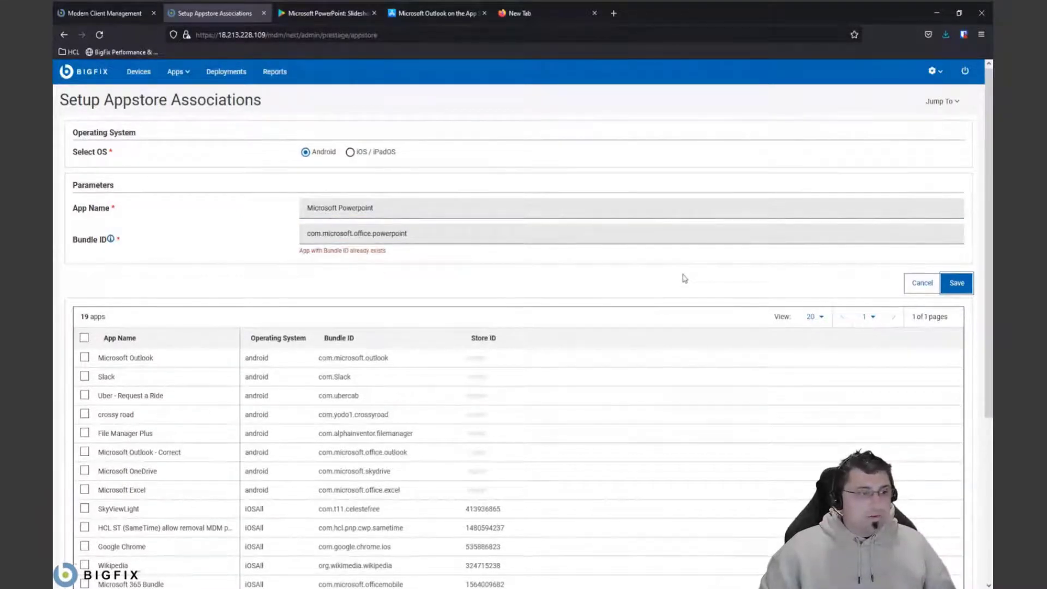
Step: Scroll the apps table to find Microsoft Powerpoint, then back up to the form
{"action": "scroll", "coordinate": [685, 278], "scroll_direction": "down", "scroll_amount": 3}
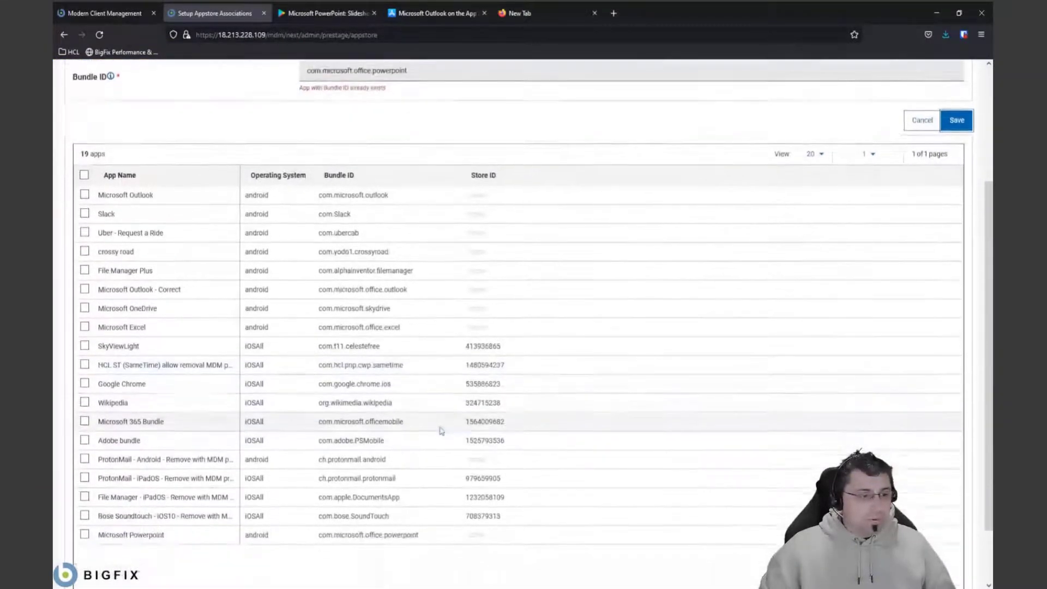
{"action": "scroll", "coordinate": [441, 426], "scroll_direction": "down", "scroll_amount": 1}
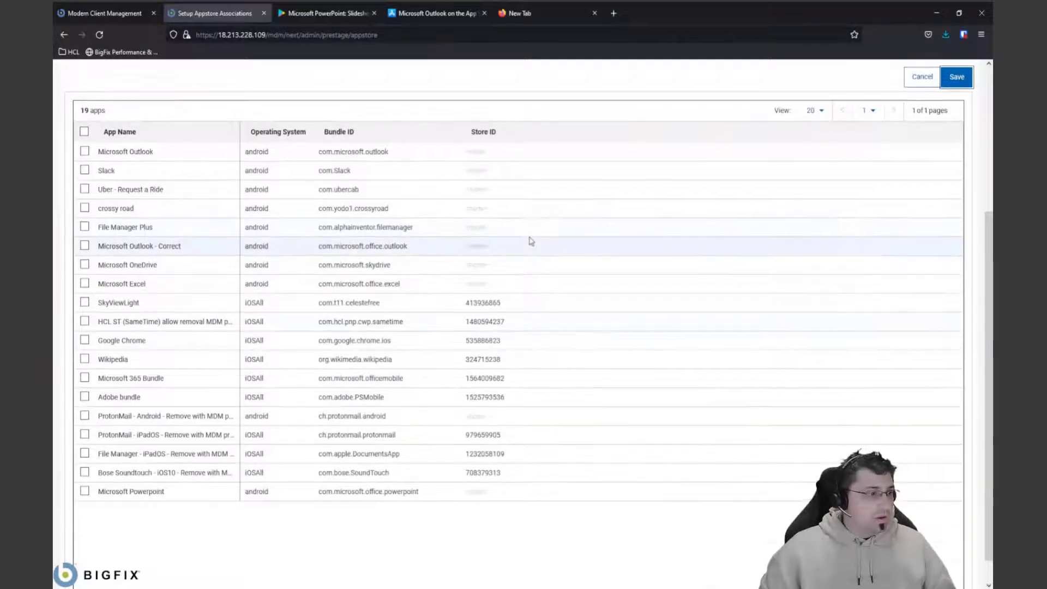
{"action": "scroll", "coordinate": [528, 236], "scroll_direction": "up", "scroll_amount": 4}
{"action": "scroll", "coordinate": [452, 256], "scroll_direction": "down", "scroll_amount": 3}
{"action": "scroll", "coordinate": [469, 372], "scroll_direction": "down", "scroll_amount": 2}
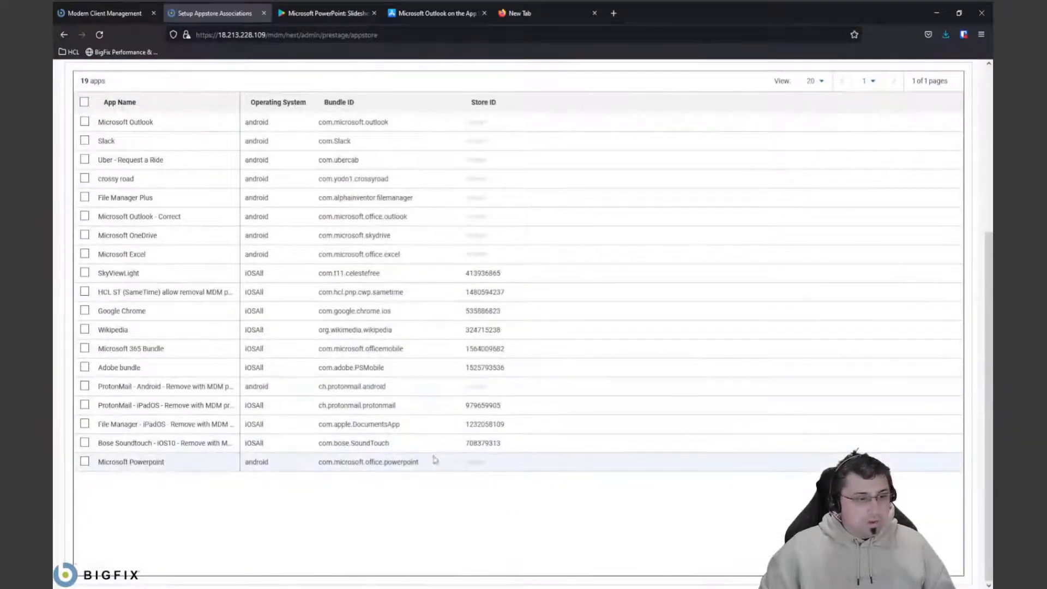
{"action": "scroll", "coordinate": [532, 429], "scroll_direction": "up", "scroll_amount": 4}
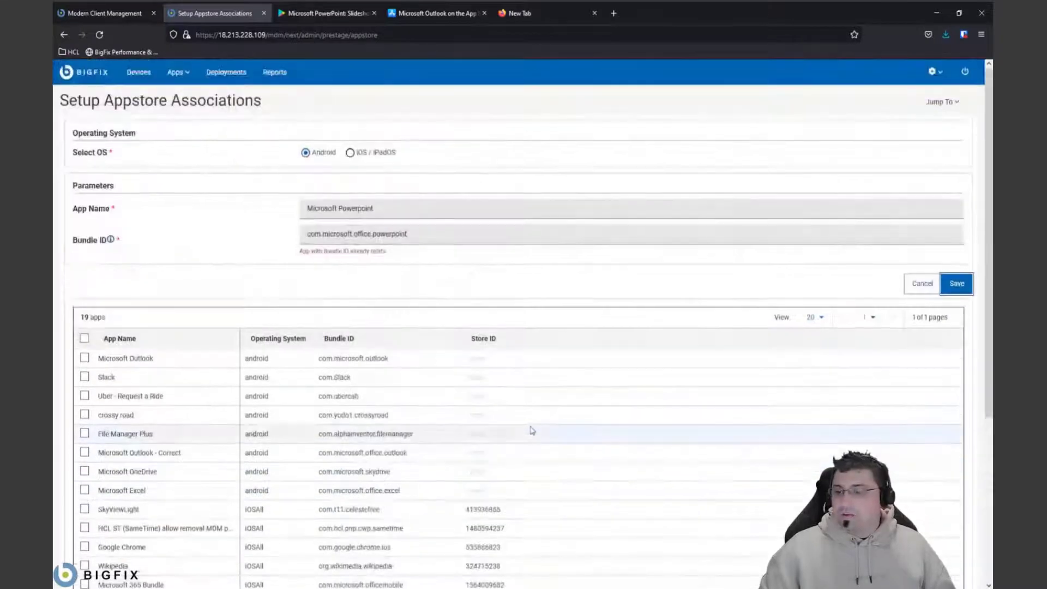
Step: Select the numeric app ID 951937596 in the Microsoft Outlook App Store page address
{"action": "left_click", "coordinate": [426, 16]}
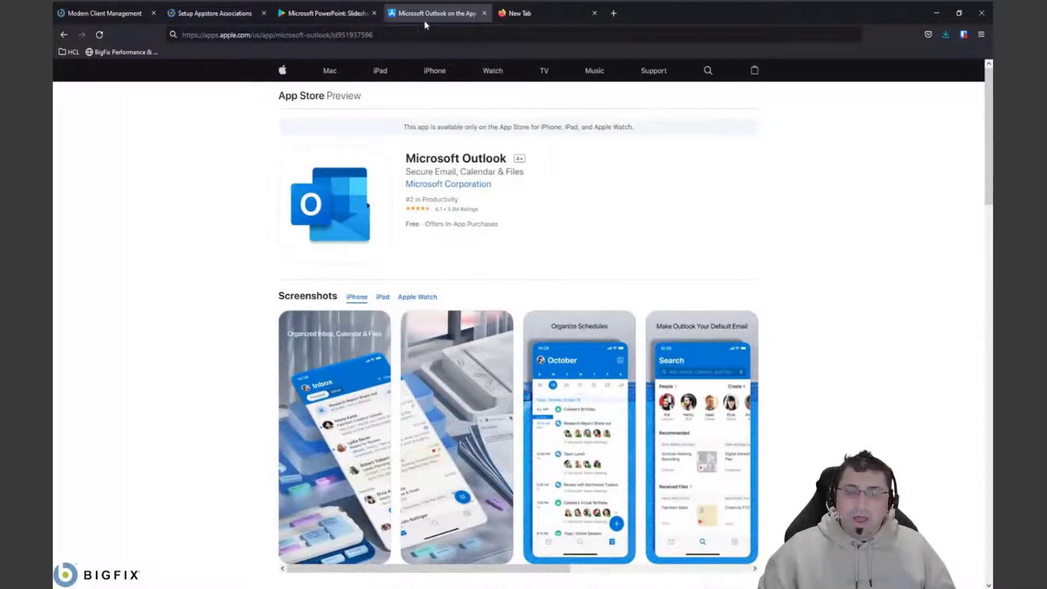
{"action": "left_click", "coordinate": [400, 36]}
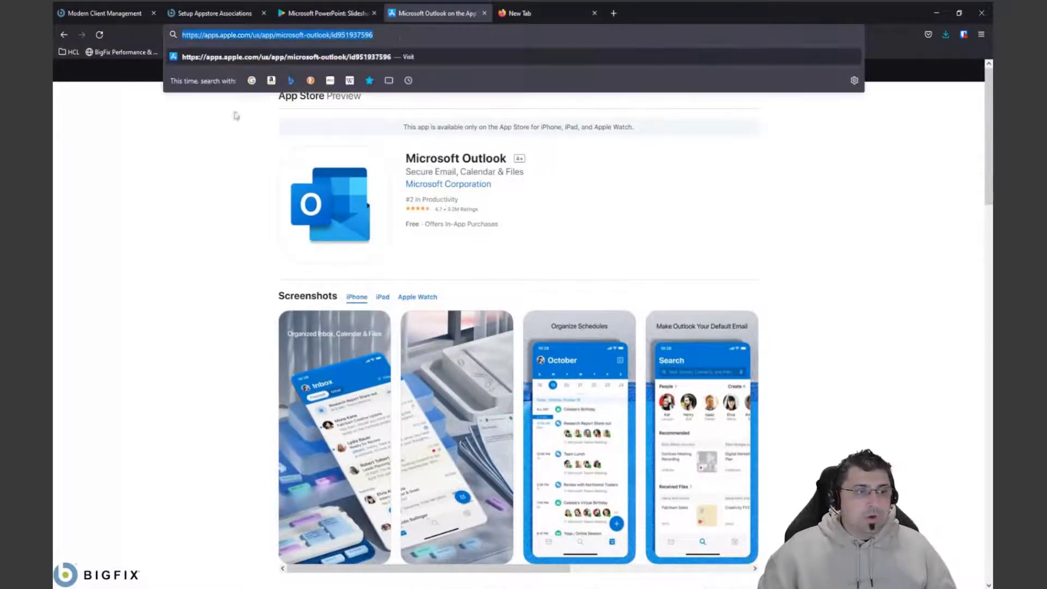
{"action": "left_click", "coordinate": [190, 123]}
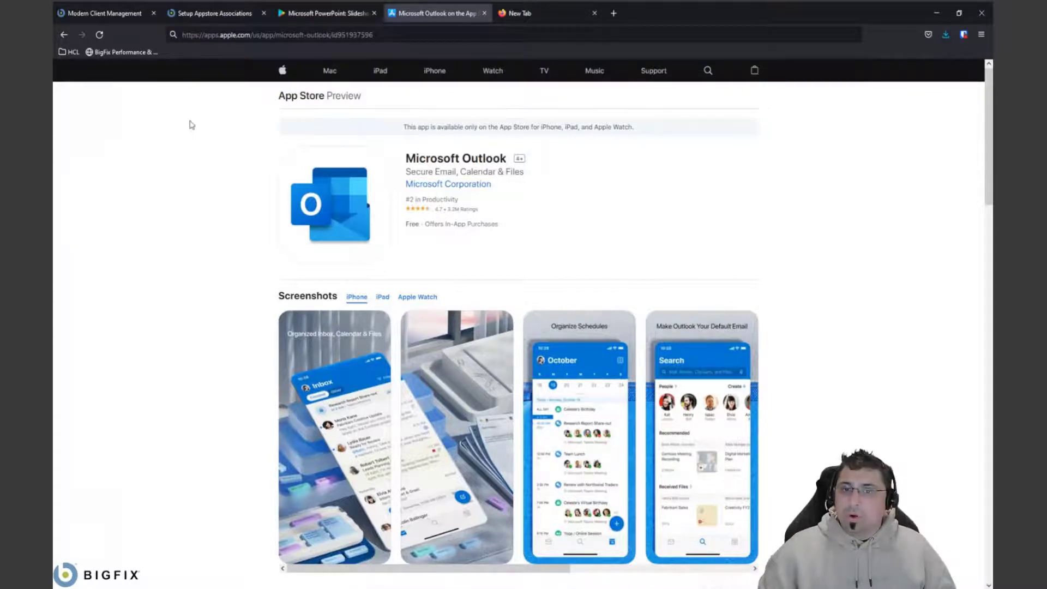
{"action": "double_click", "coordinate": [352, 35]}
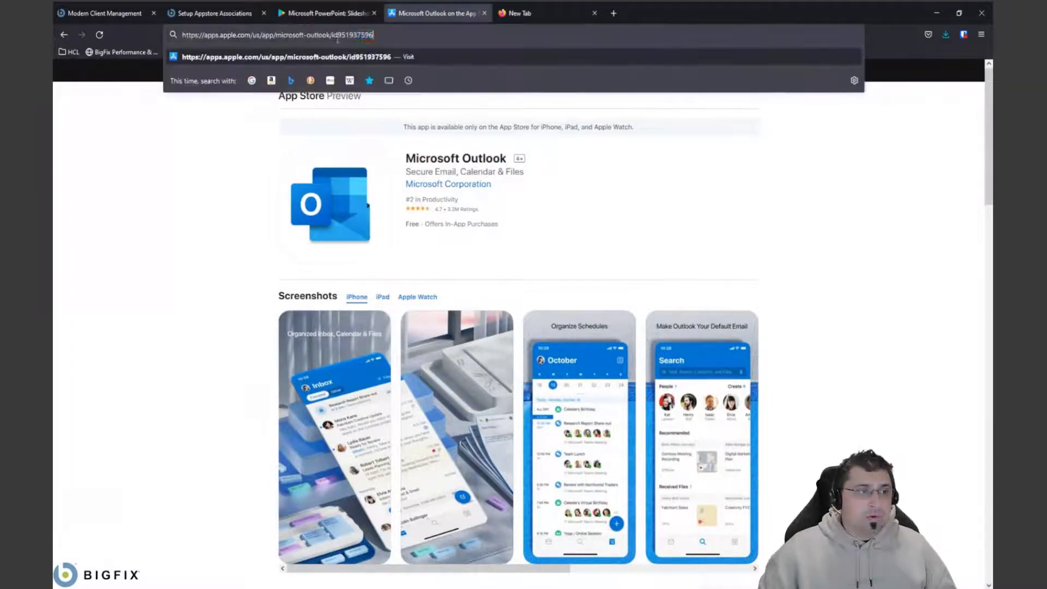
{"action": "left_click", "coordinate": [398, 36]}
{"action": "left_click_drag", "start_coordinate": [397, 36], "coordinate": [338, 35]}
{"action": "key", "text": "ctrl+c"}
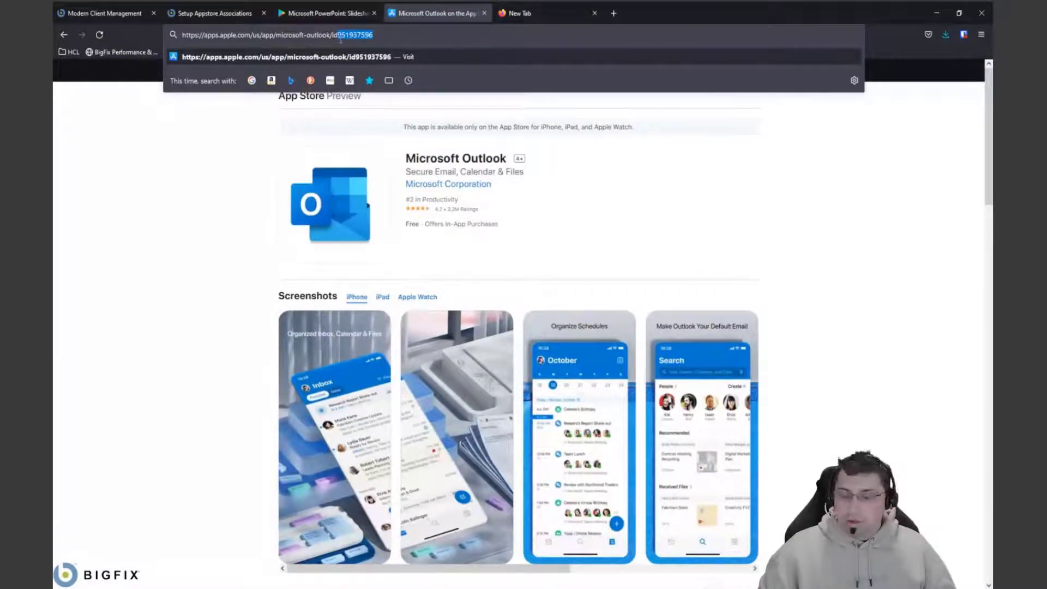
{"action": "left_click", "coordinate": [526, 16]}
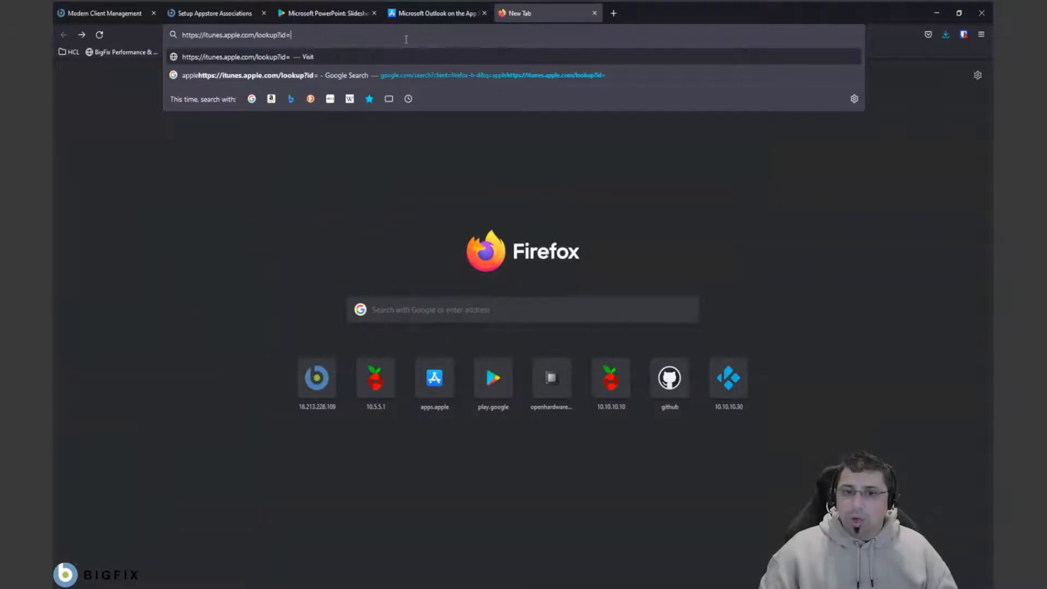
{"action": "key", "text": "ctrl+v"}
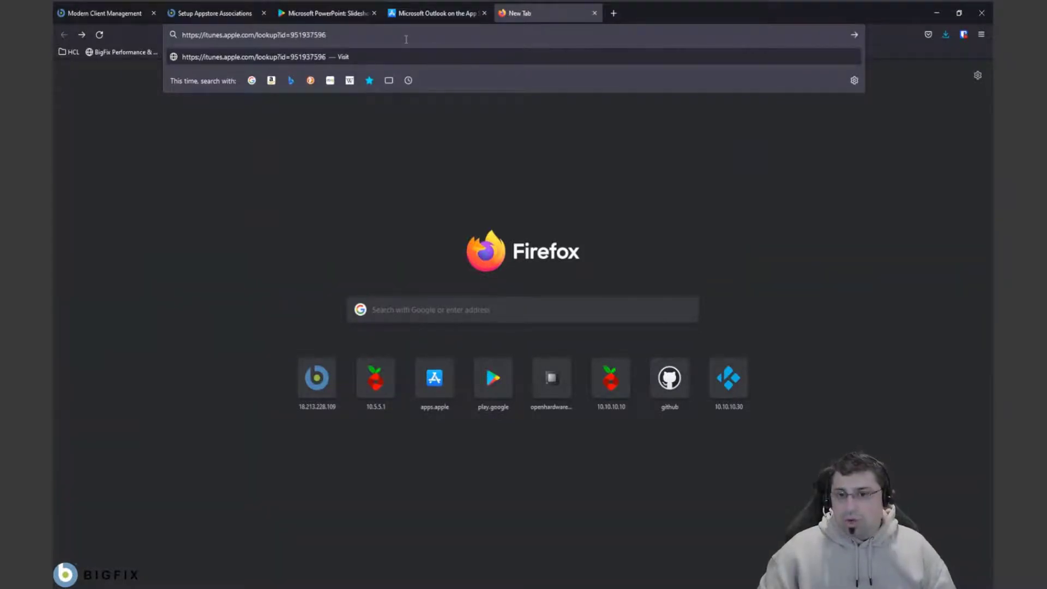
{"action": "key", "text": "Return"}
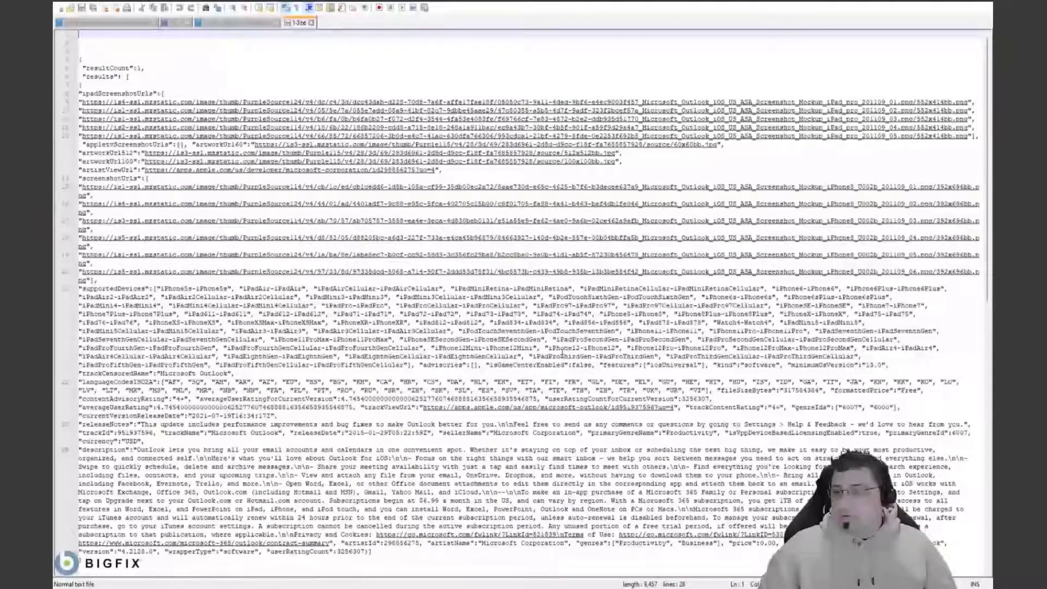
Step: Select the bundleId com.microsoft.Office.Outlook in the JSON, then close the iTunes lookup tab
{"action": "scroll", "coordinate": [562, 354], "scroll_direction": "down", "scroll_amount": 2}
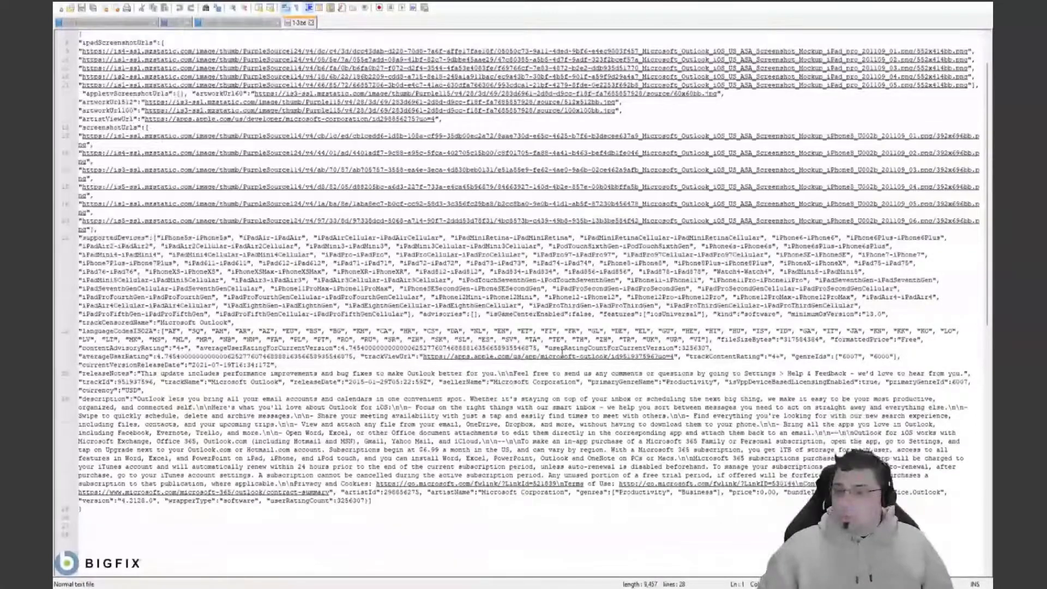
{"action": "scroll", "coordinate": [562, 354], "scroll_direction": "down", "scroll_amount": 3}
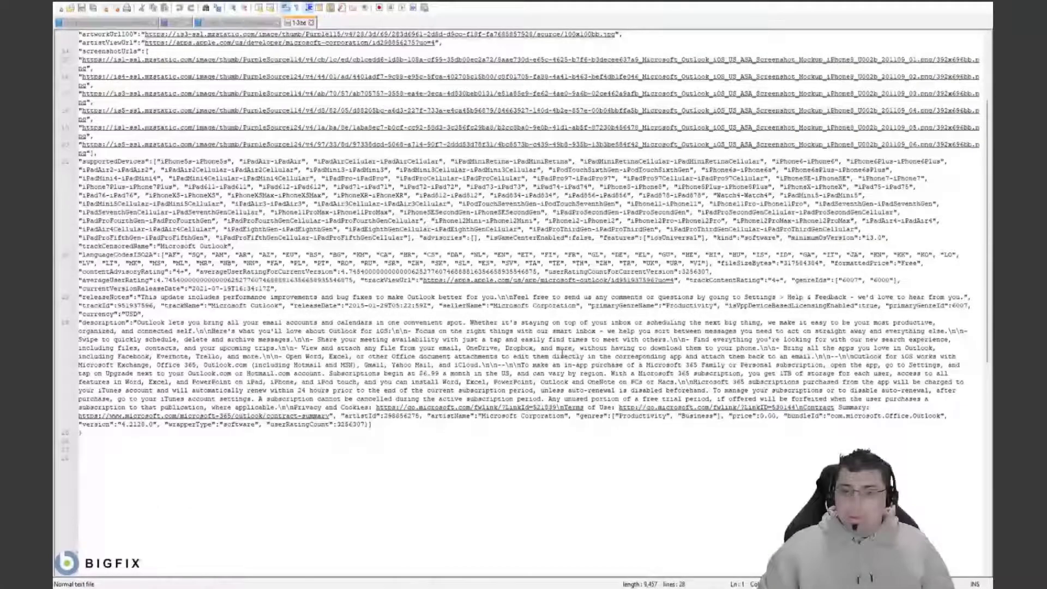
{"action": "left_click", "coordinate": [833, 417]}
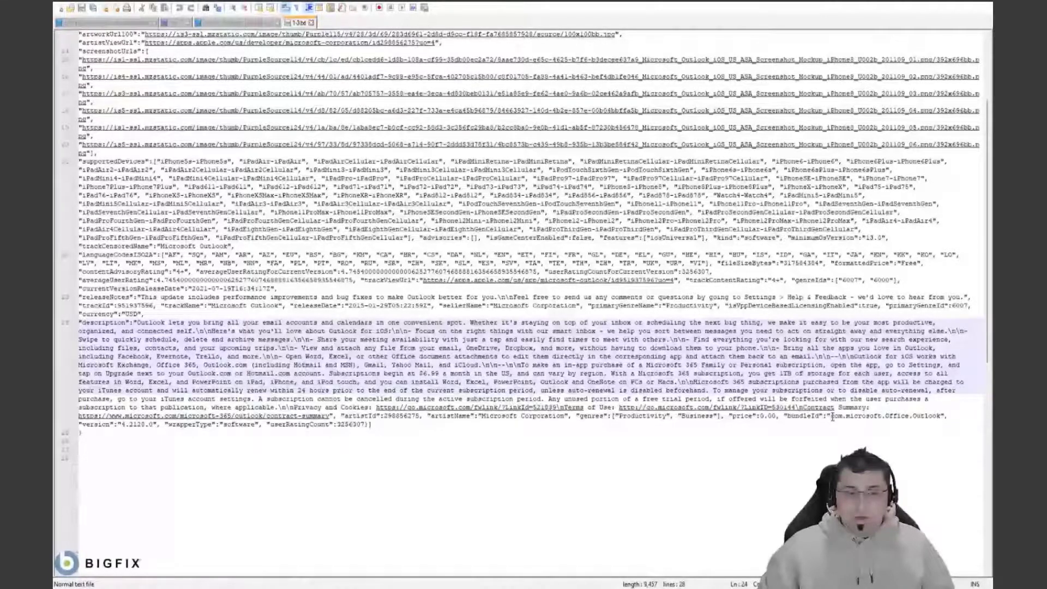
{"action": "left_click_drag", "start_coordinate": [833, 417], "coordinate": [940, 420]}
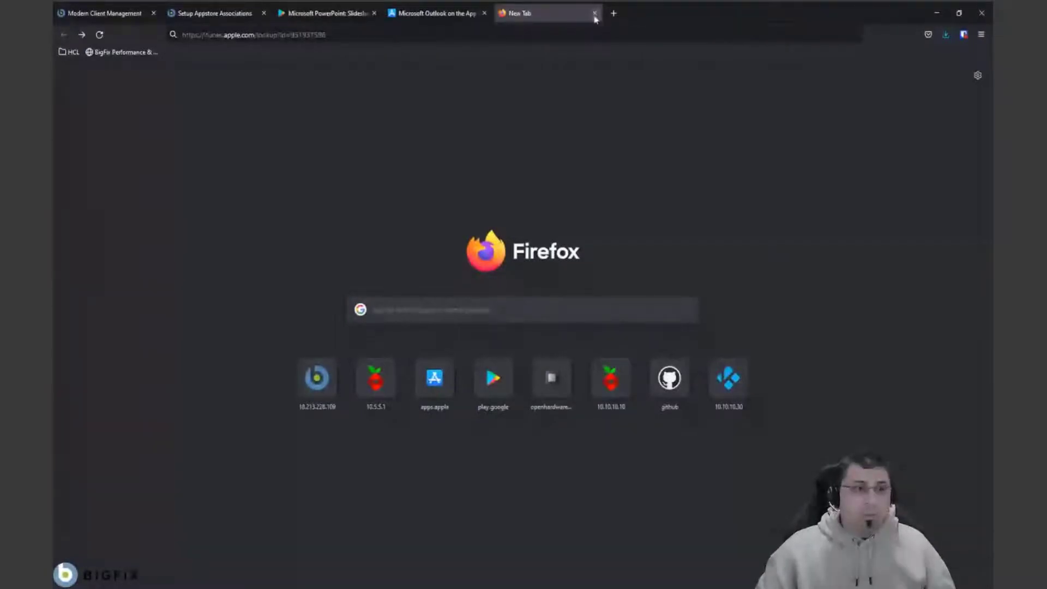
{"action": "left_click", "coordinate": [595, 13]}
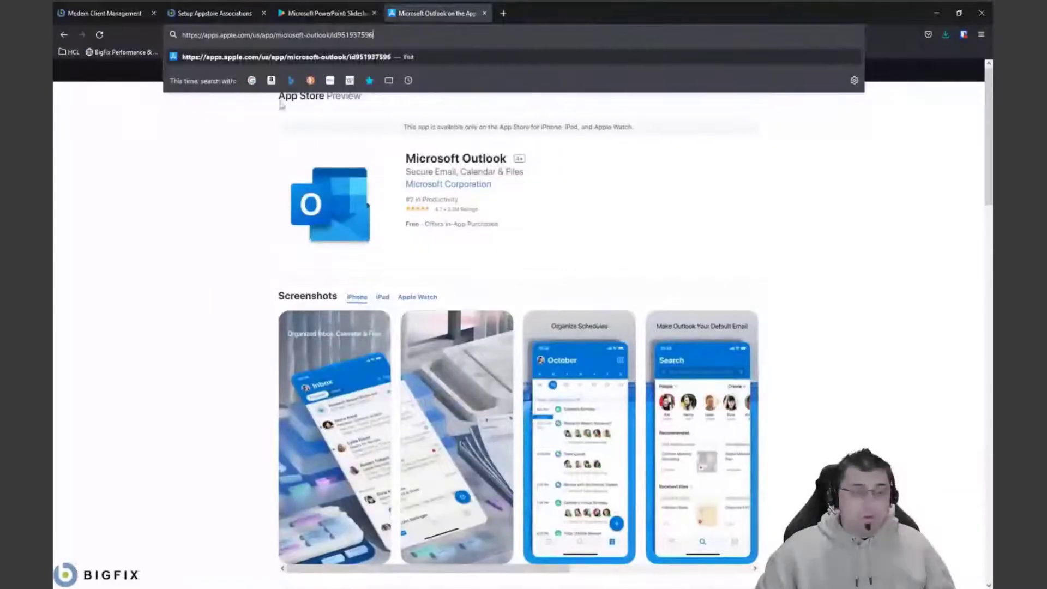
Step: Go to the MCM Policies list via Apps > MCM and Jump To > Policies
{"action": "left_click", "coordinate": [208, 21]}
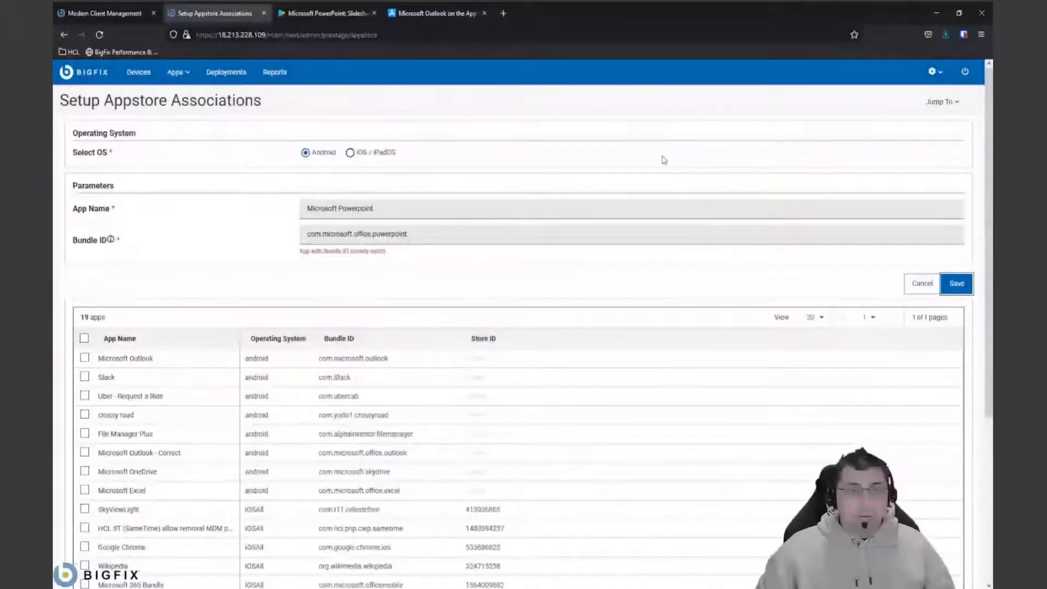
{"action": "left_click", "coordinate": [179, 73]}
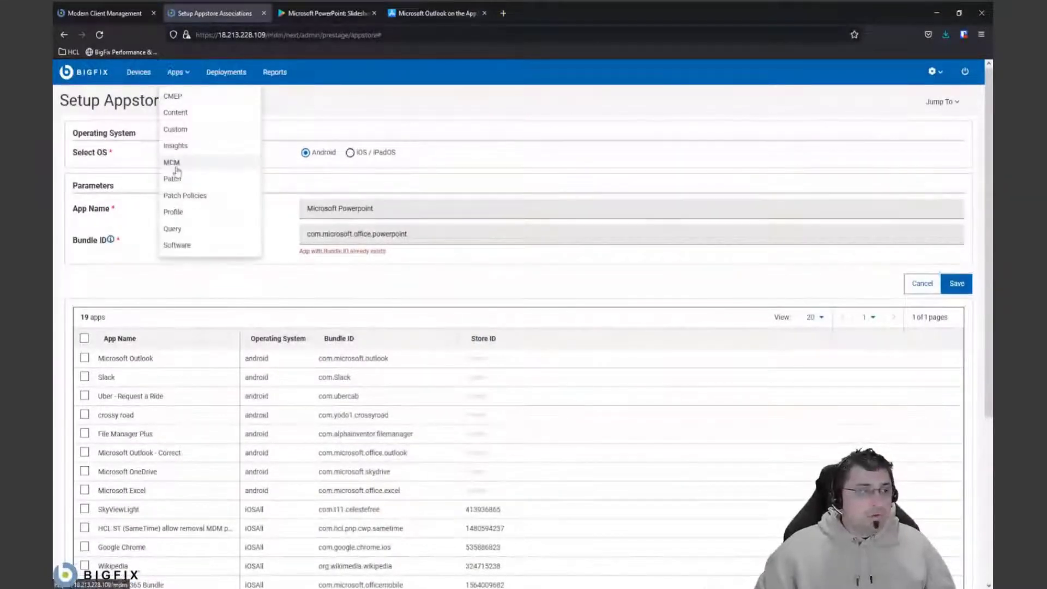
{"action": "left_click", "coordinate": [176, 171]}
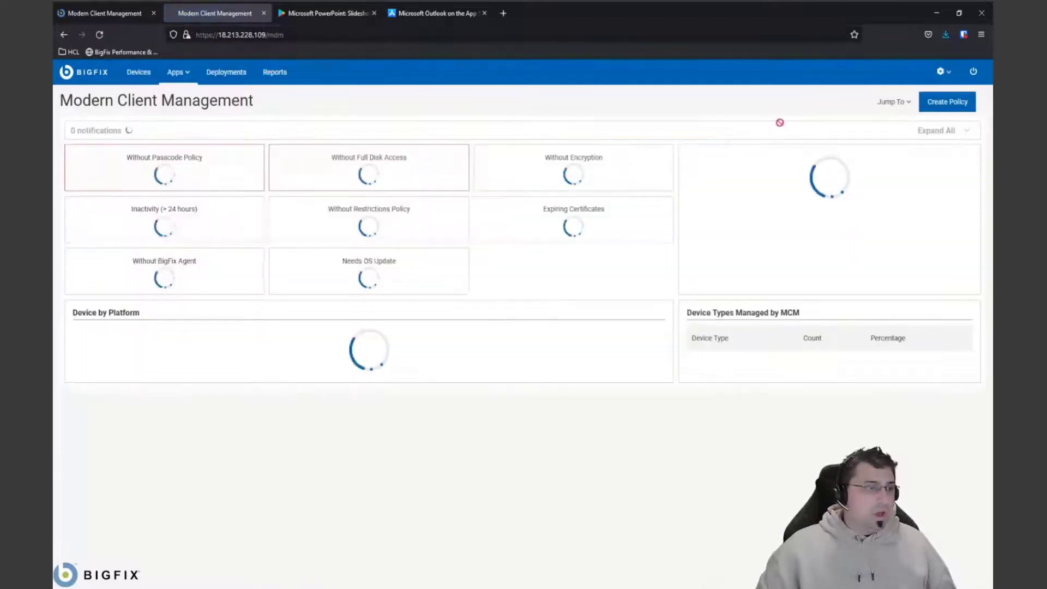
{"action": "left_click", "coordinate": [907, 103]}
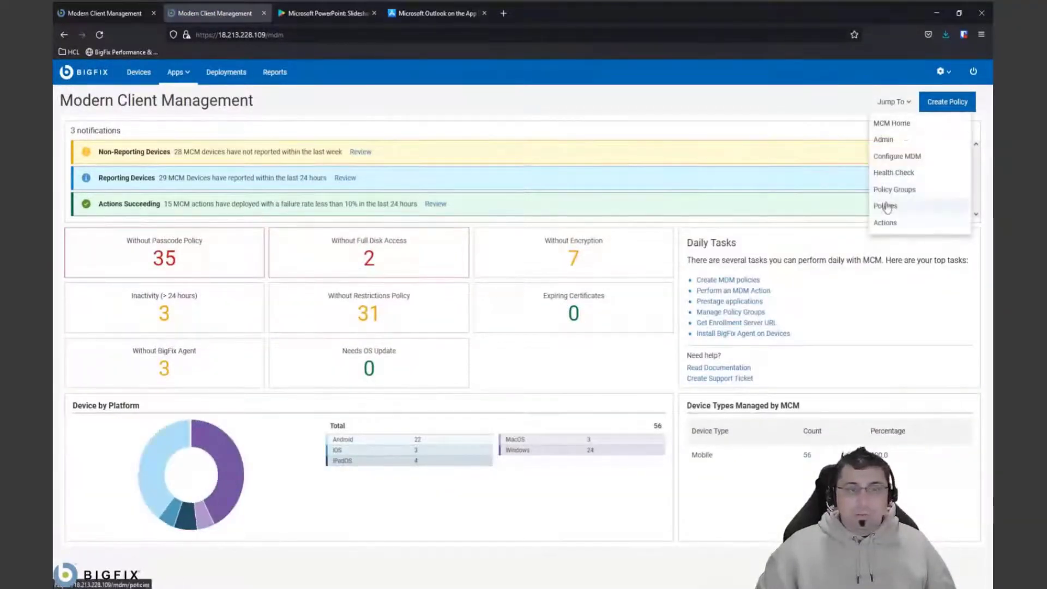
{"action": "left_click", "coordinate": [887, 206]}
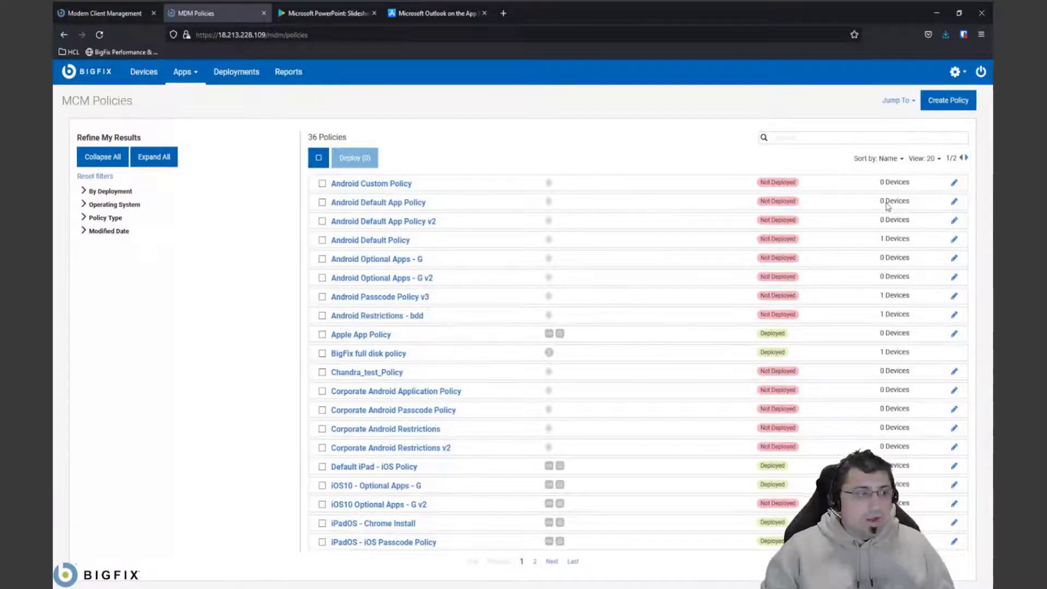
Step: Filter policies to the Passcode type, then clear it to show all 36
{"action": "left_click", "coordinate": [84, 218]}
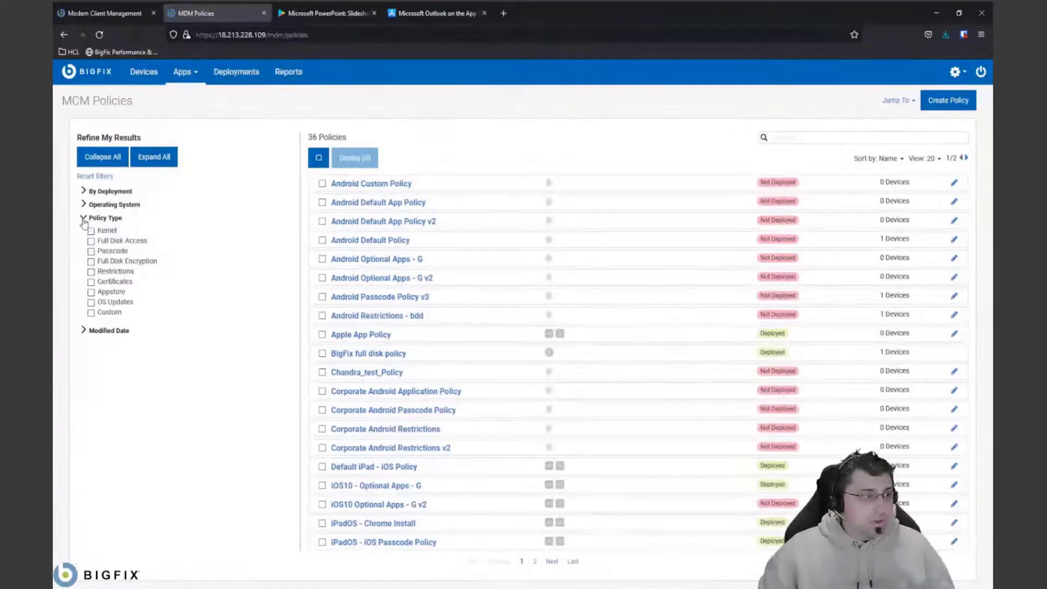
{"action": "left_click", "coordinate": [92, 253]}
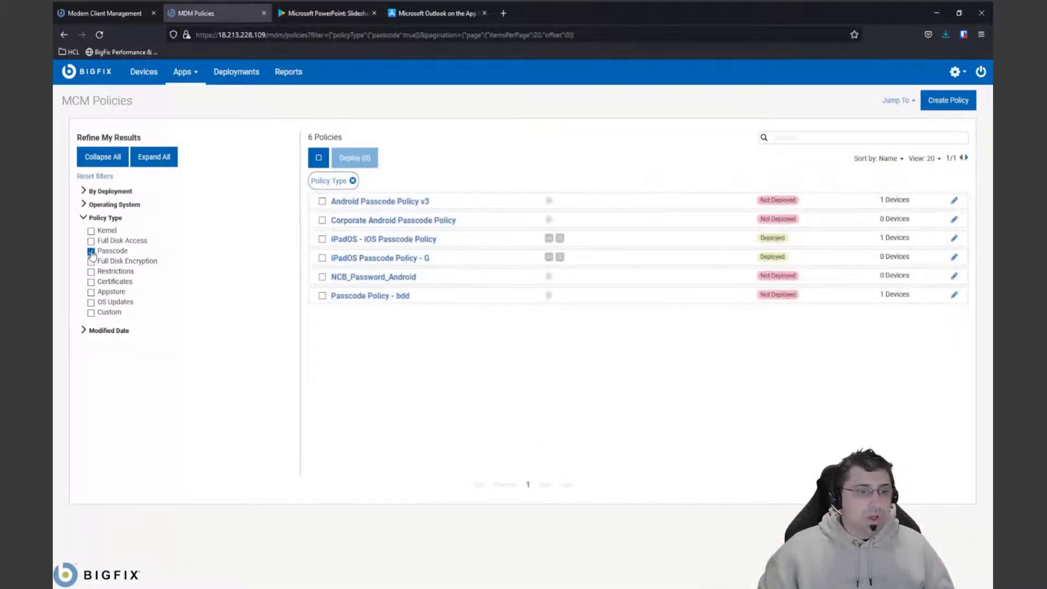
{"action": "left_click", "coordinate": [92, 252]}
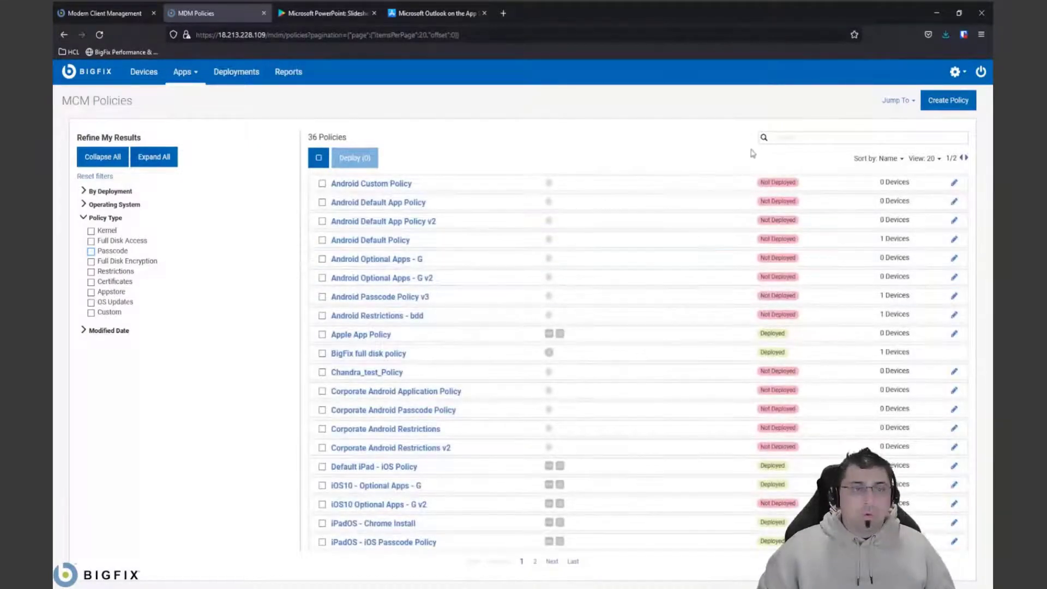
Step: Open Policy Groups, then Corporate Android Policy and its Corporate Android Application Policy
{"action": "left_click", "coordinate": [899, 101]}
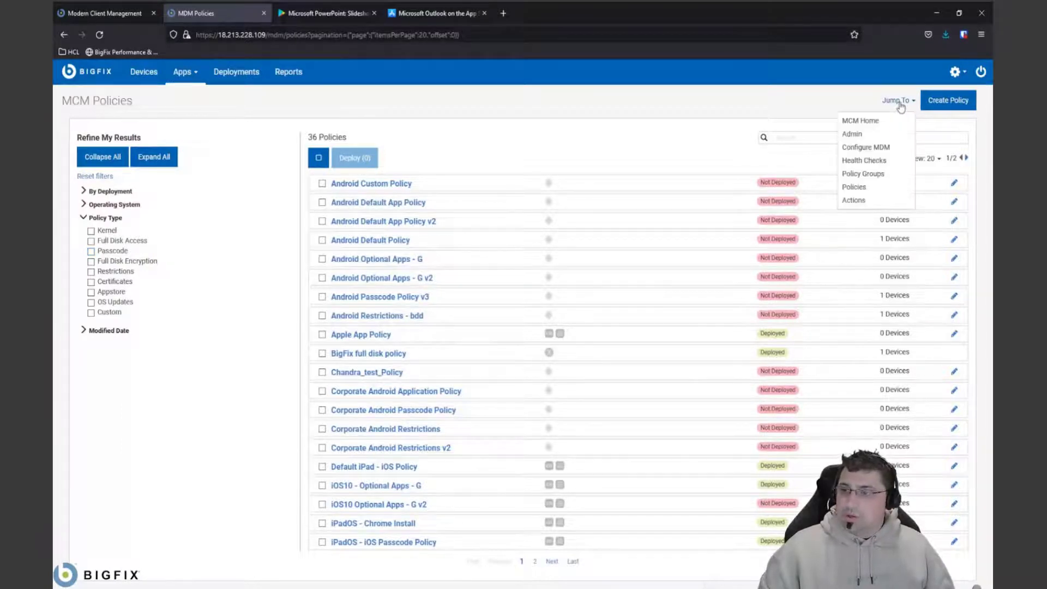
{"action": "left_click", "coordinate": [882, 174]}
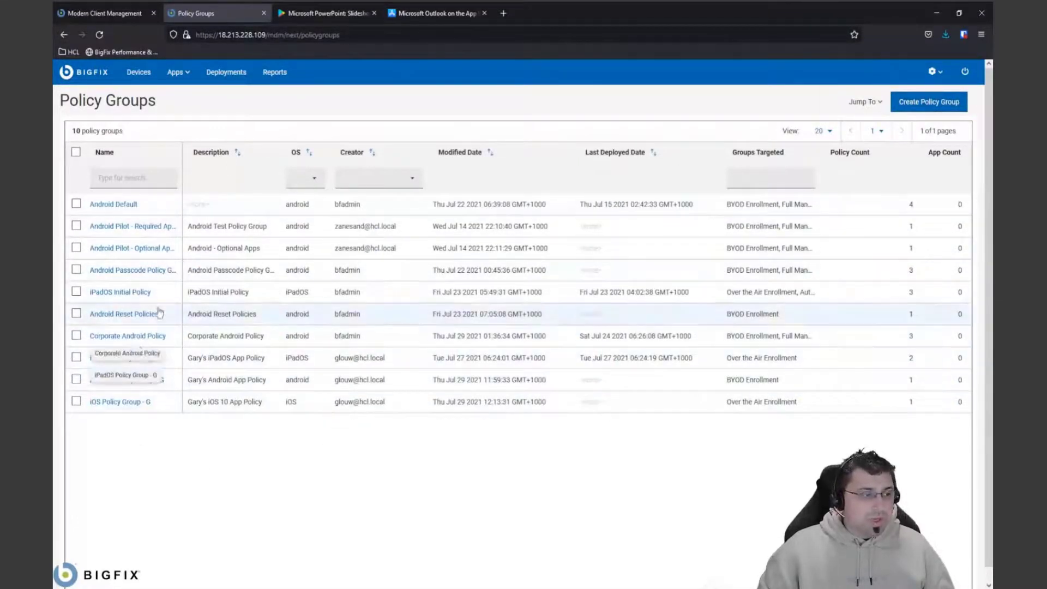
{"action": "left_click", "coordinate": [129, 339]}
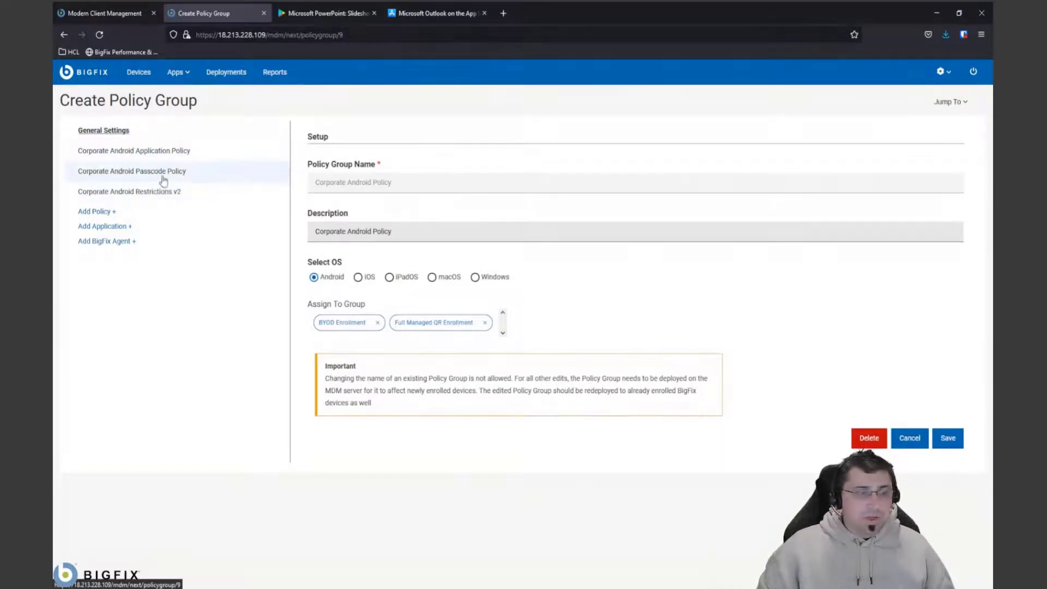
{"action": "left_click", "coordinate": [213, 153]}
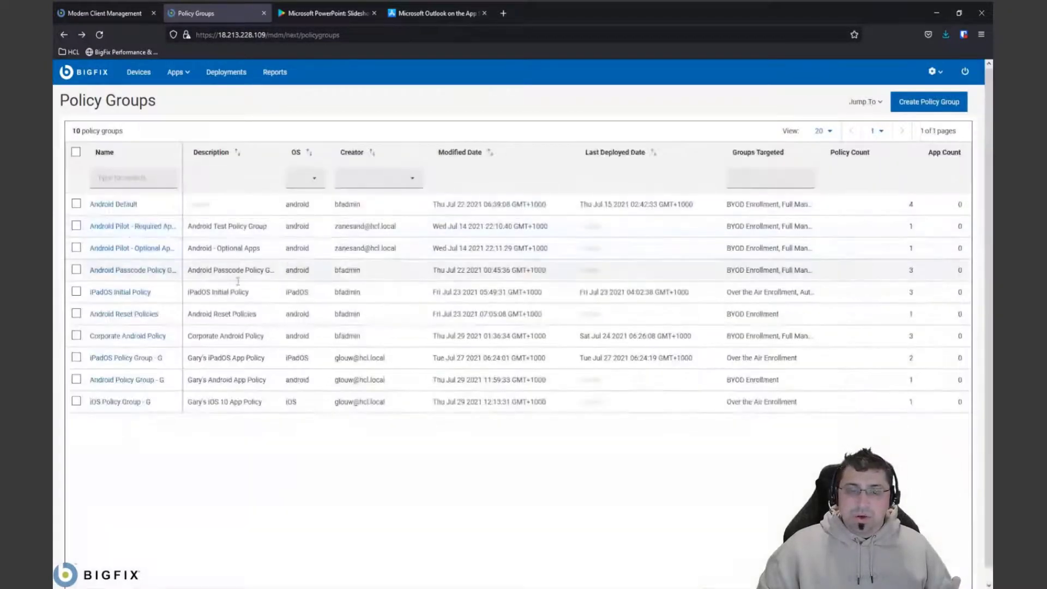
Step: Deploy Corporate Android Policy to the single device matching computer name 'gy'
{"action": "left_click", "coordinate": [77, 337]}
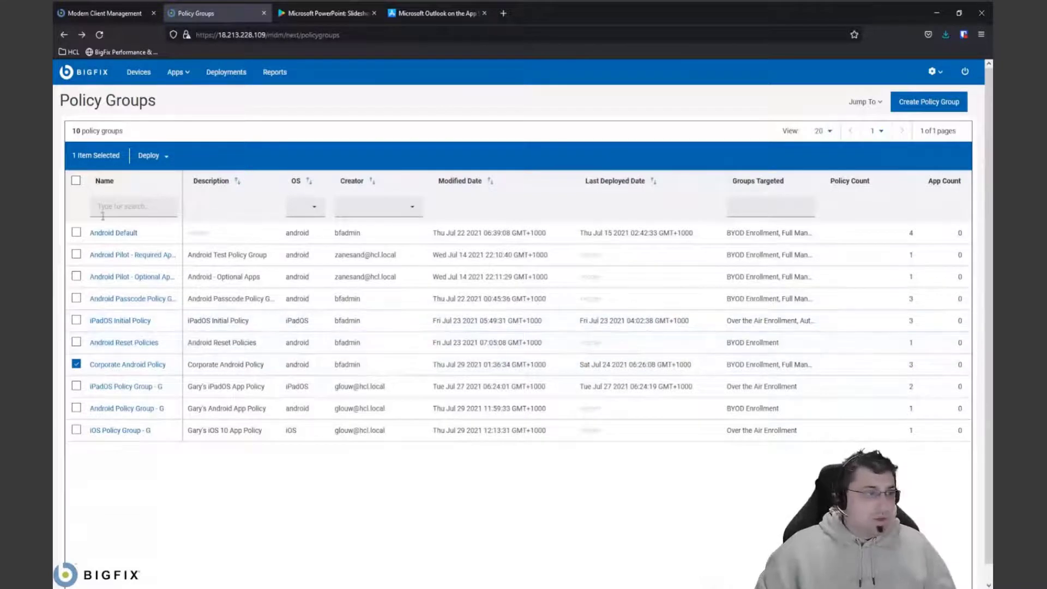
{"action": "left_click", "coordinate": [164, 157]}
{"action": "left_click", "coordinate": [162, 182]}
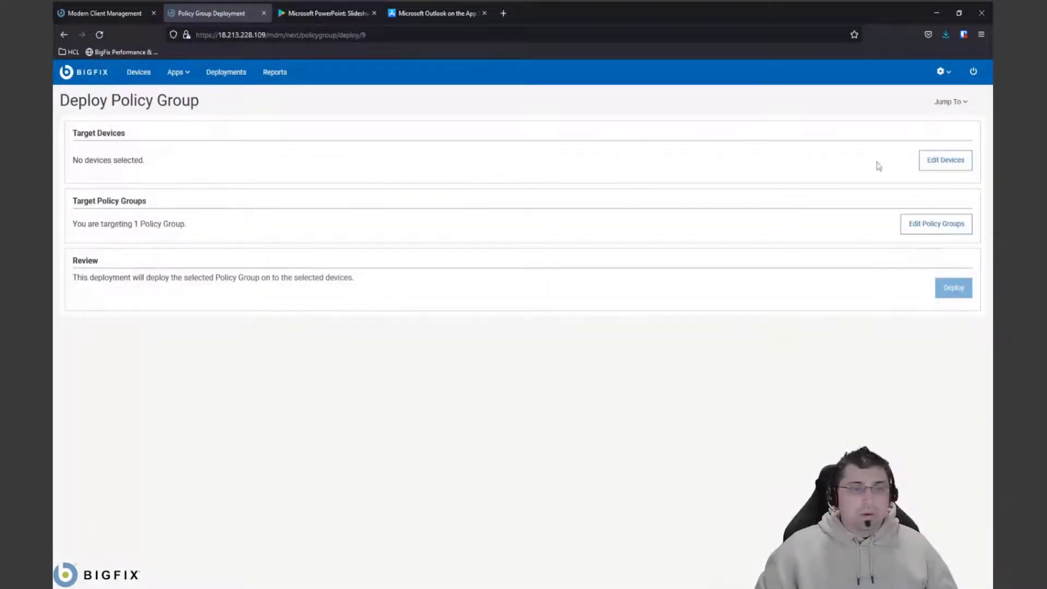
{"action": "left_click", "coordinate": [945, 161]}
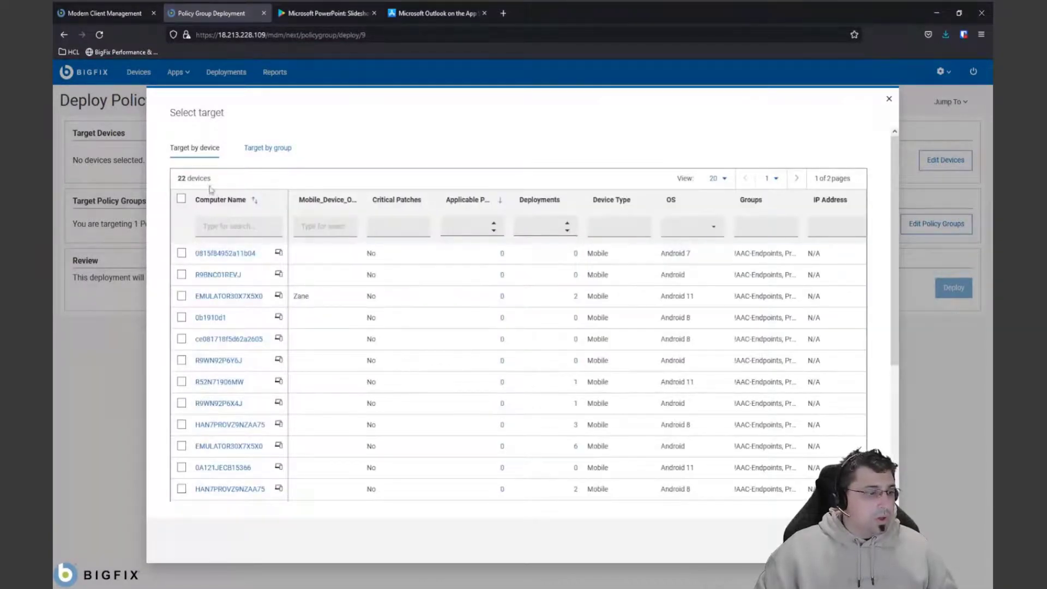
{"action": "left_click", "coordinate": [218, 233]}
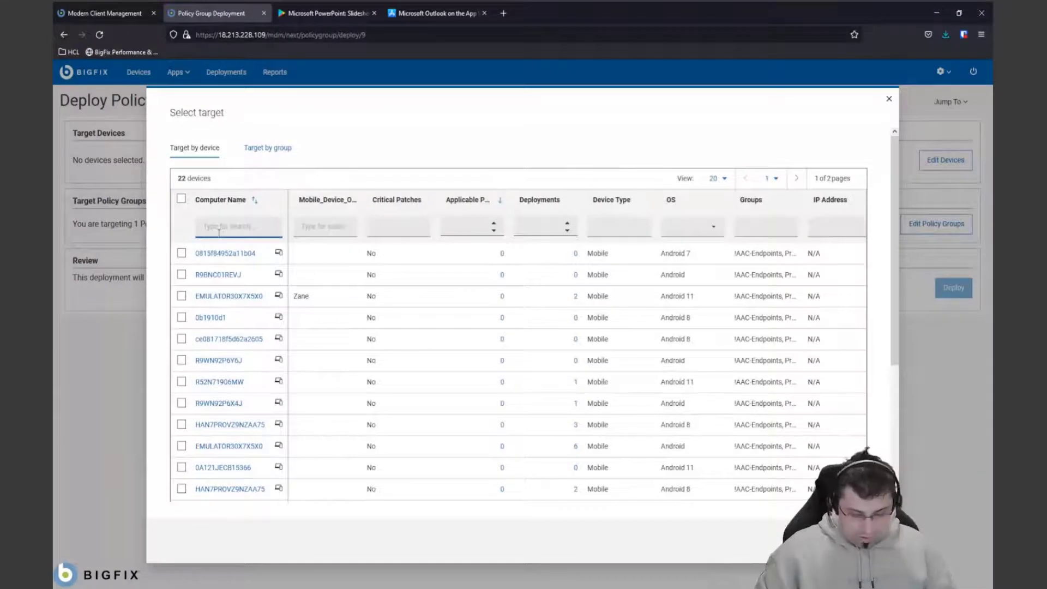
{"action": "type", "text": "gy"}
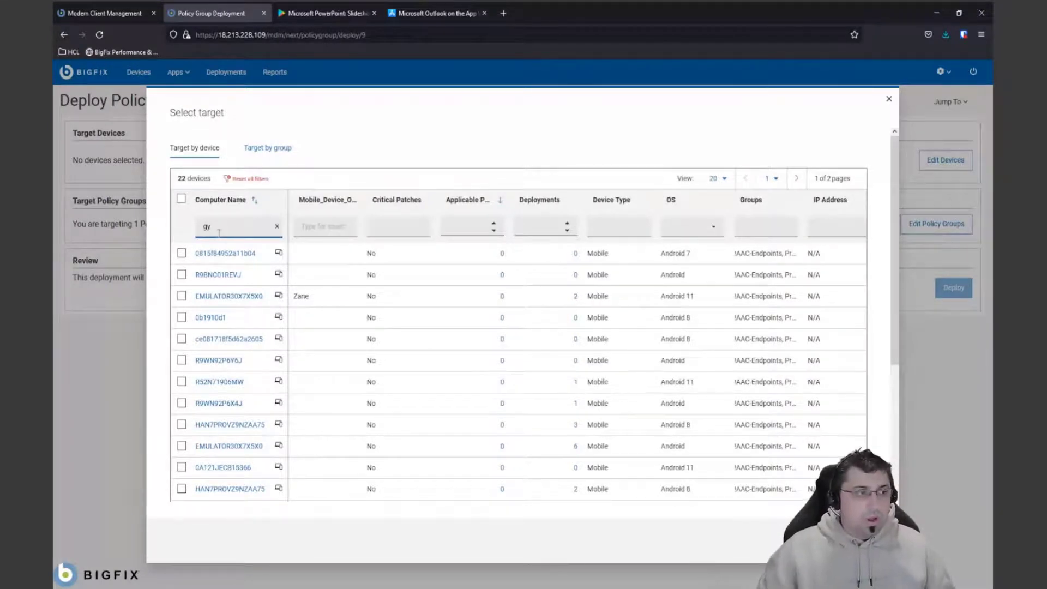
{"action": "left_click", "coordinate": [182, 253]}
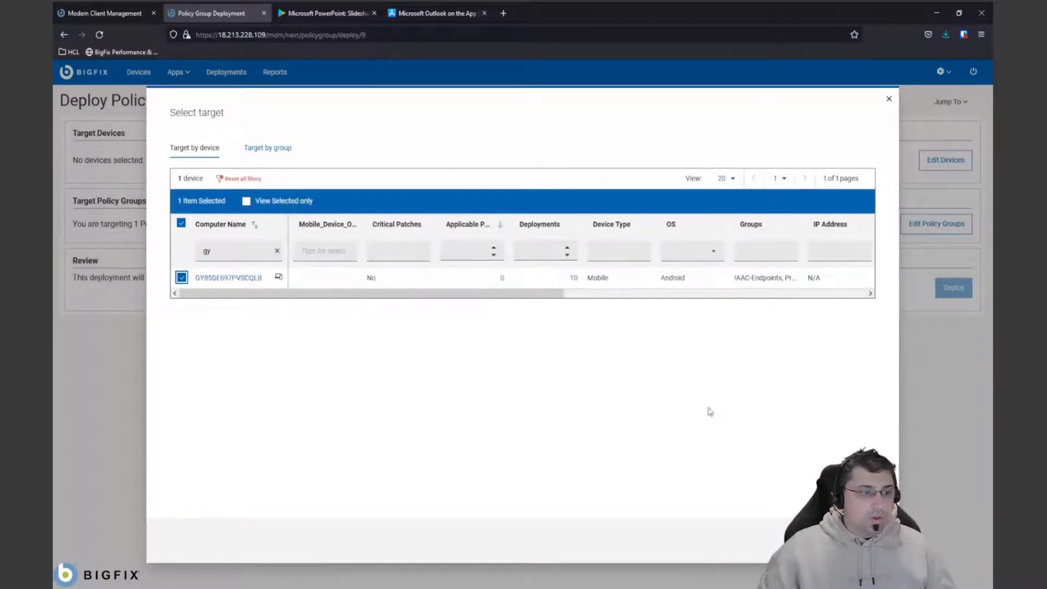
{"action": "key", "text": "Return"}
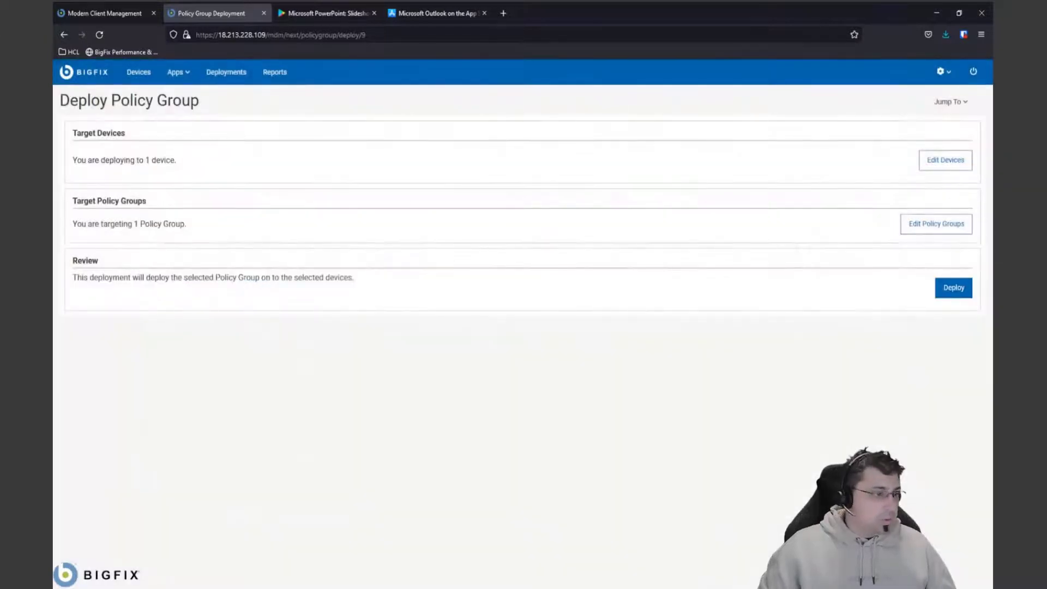
{"action": "left_click", "coordinate": [952, 289]}
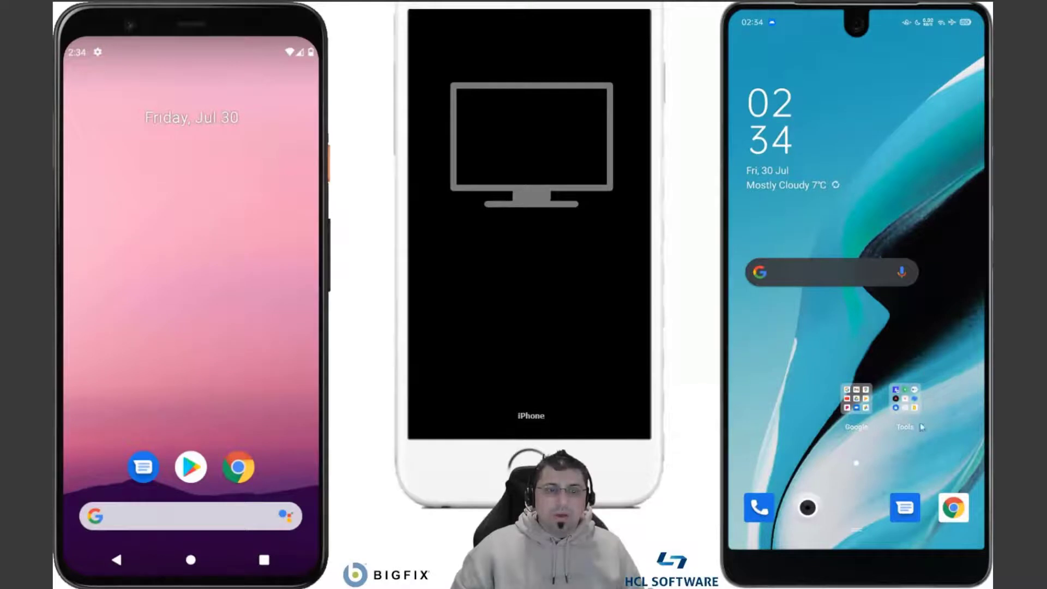
Step: On the right phone, watch install notifications and confirm Uber appears in the Work apps tab
{"action": "left_click_drag", "start_coordinate": [883, 457], "coordinate": [890, 174]}
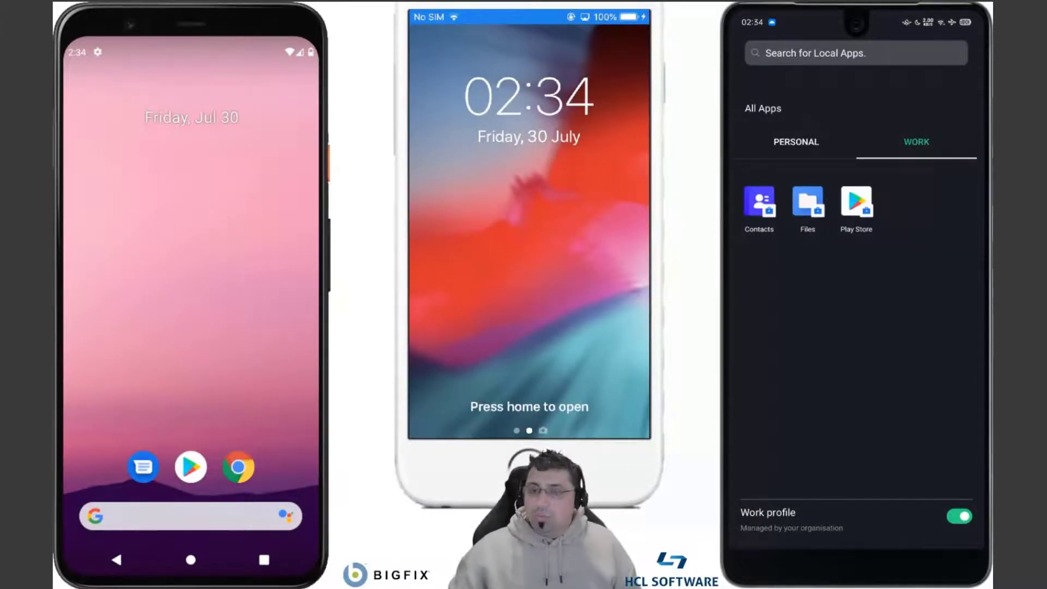
{"action": "left_click_drag", "start_coordinate": [922, 21], "coordinate": [924, 294]}
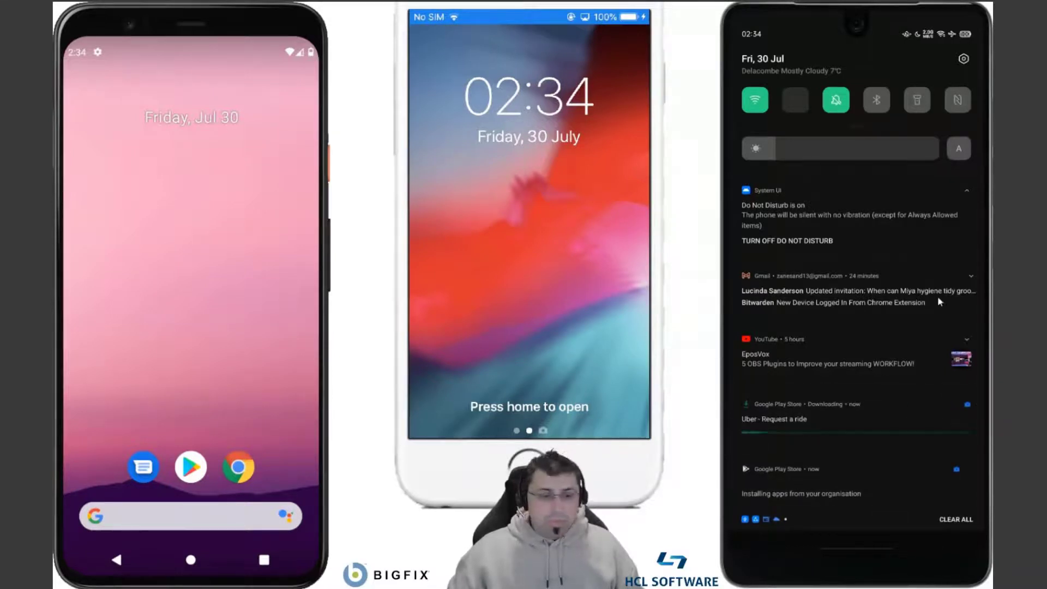
{"action": "left_click_drag", "start_coordinate": [942, 291], "coordinate": [747, 299]}
{"action": "left_click", "coordinate": [849, 298]}
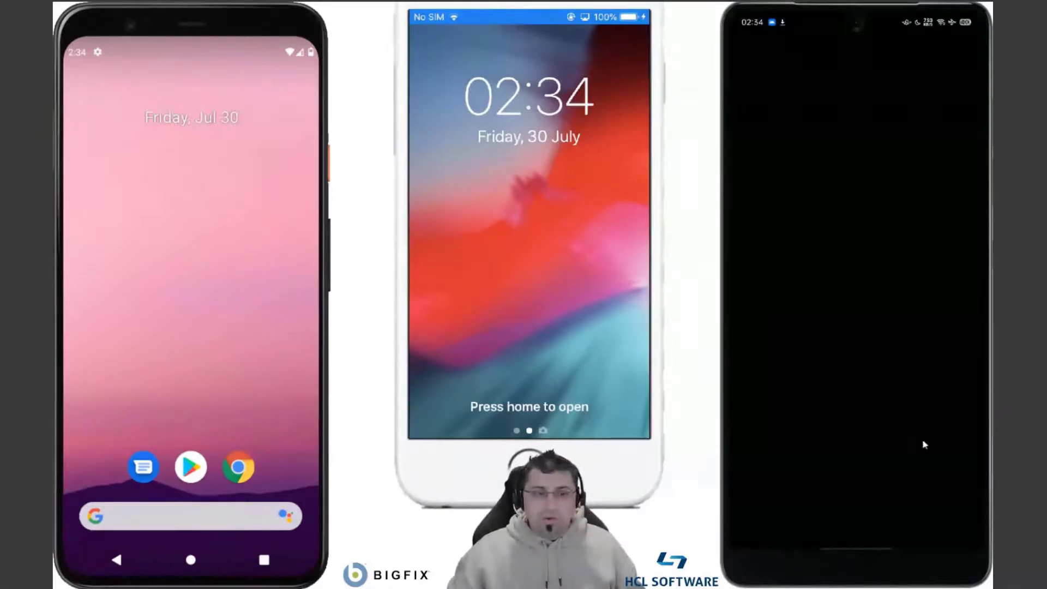
{"action": "left_click_drag", "start_coordinate": [877, 512], "coordinate": [884, 381]}
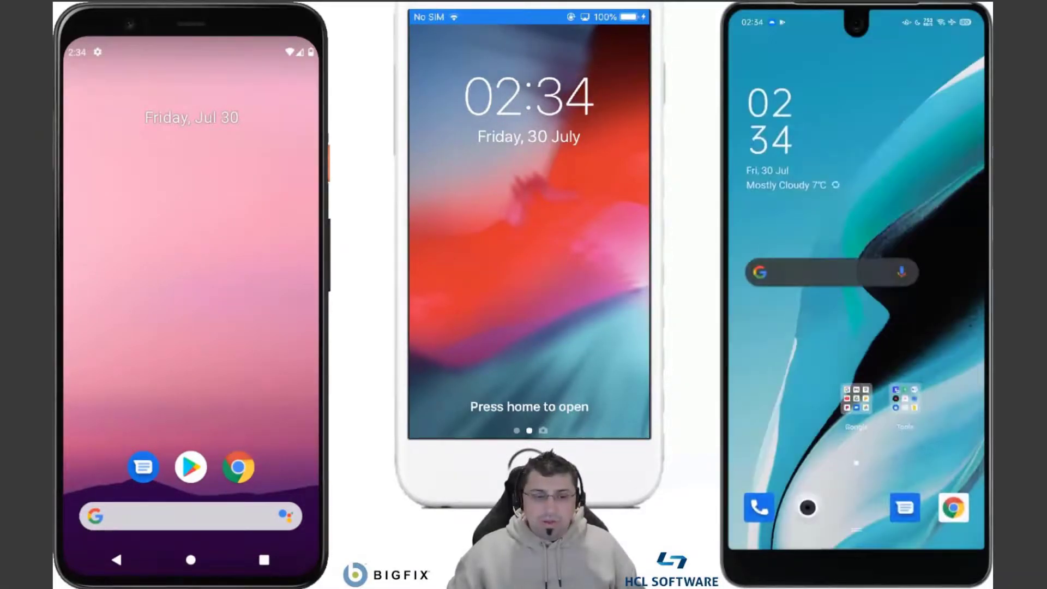
{"action": "left_click_drag", "start_coordinate": [871, 517], "coordinate": [864, 196]}
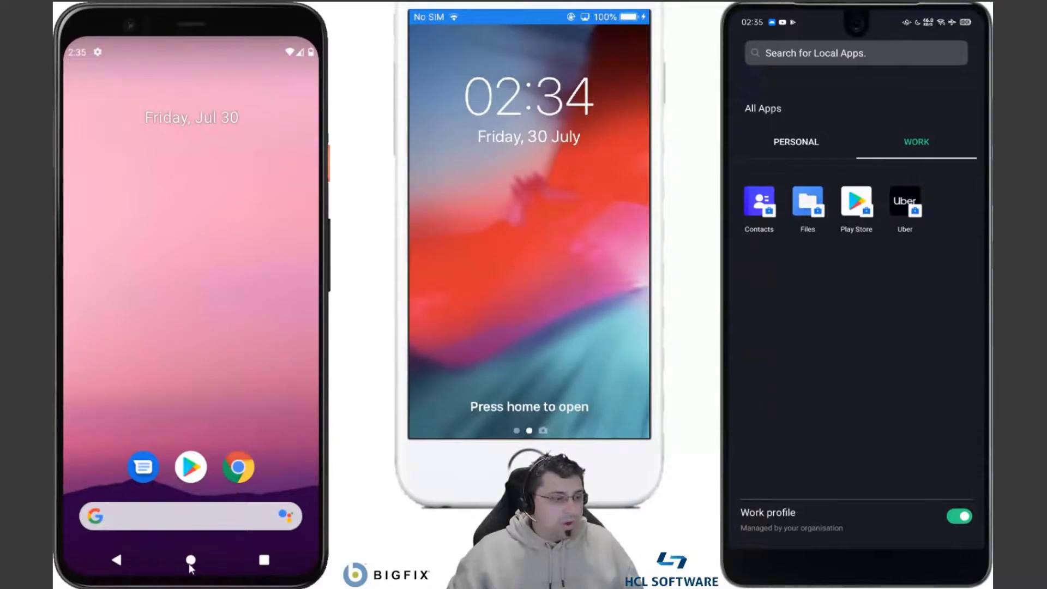
Step: On the left phone, open Chrome to the BigFix enrollment page
{"action": "left_click_drag", "start_coordinate": [190, 565], "coordinate": [192, 343]}
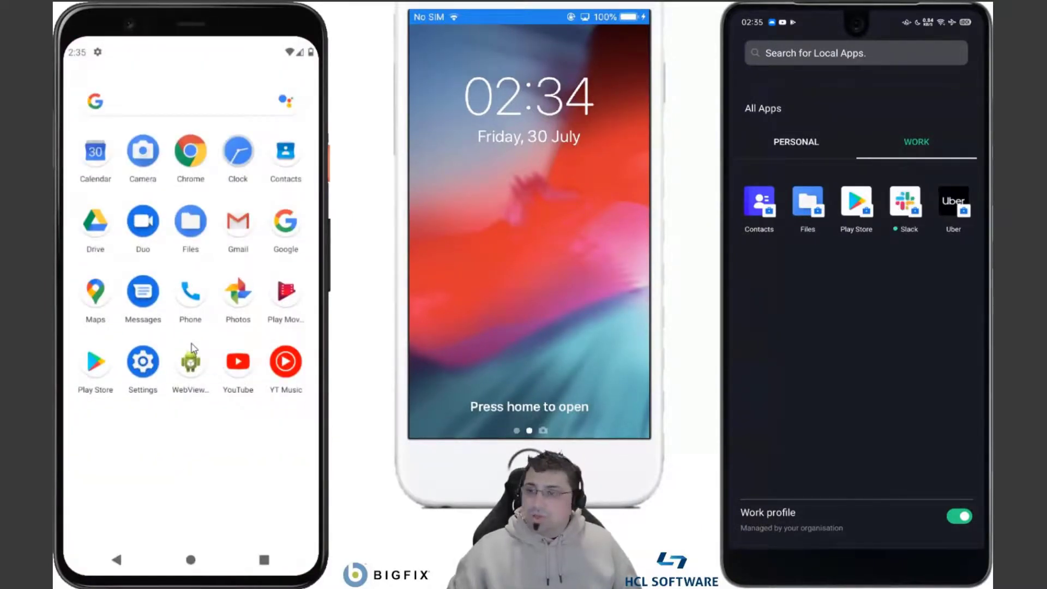
{"action": "left_click", "coordinate": [192, 561]}
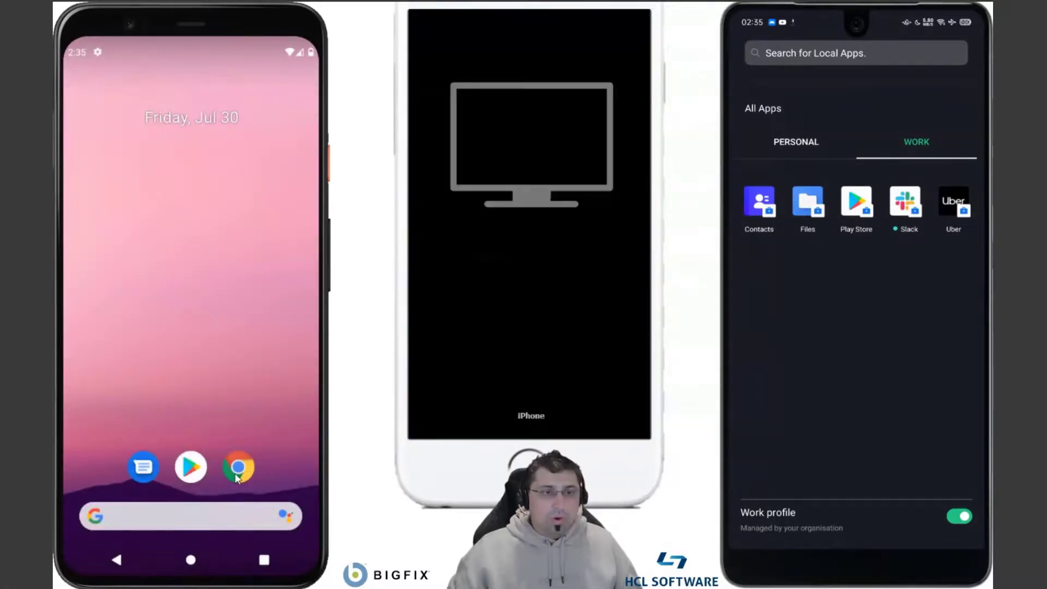
{"action": "left_click", "coordinate": [236, 477]}
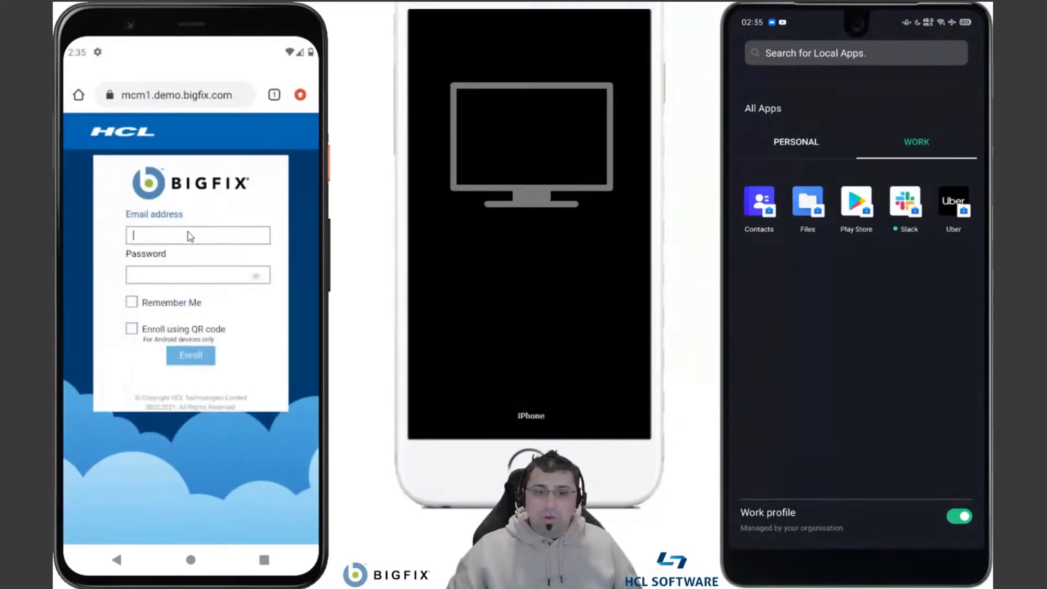
Step: Sign in with the autofilled email and the account password
{"action": "left_click", "coordinate": [189, 235]}
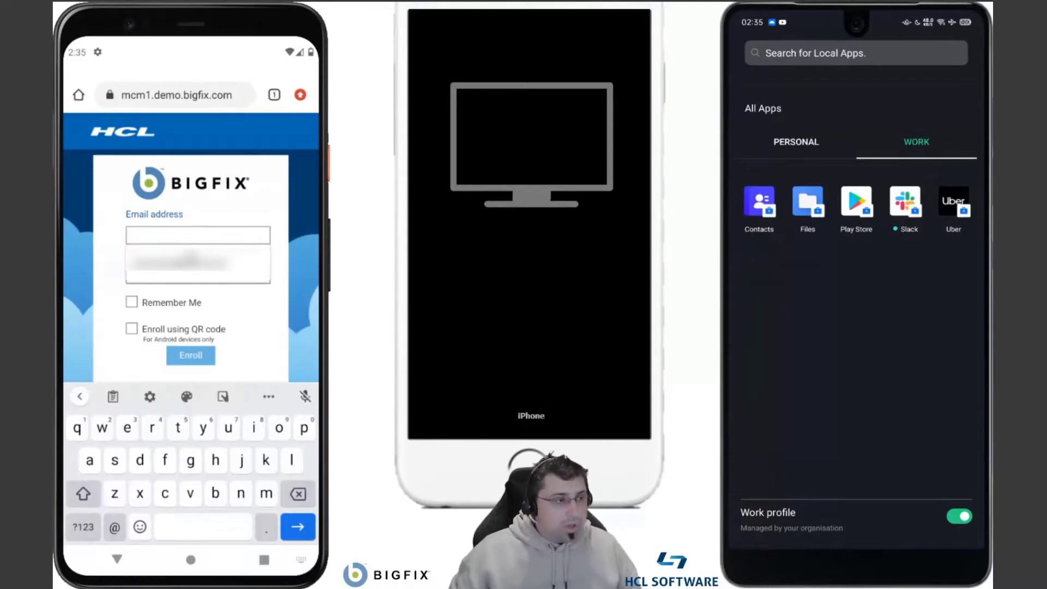
{"action": "left_click", "coordinate": [188, 270]}
{"action": "left_click", "coordinate": [172, 276]}
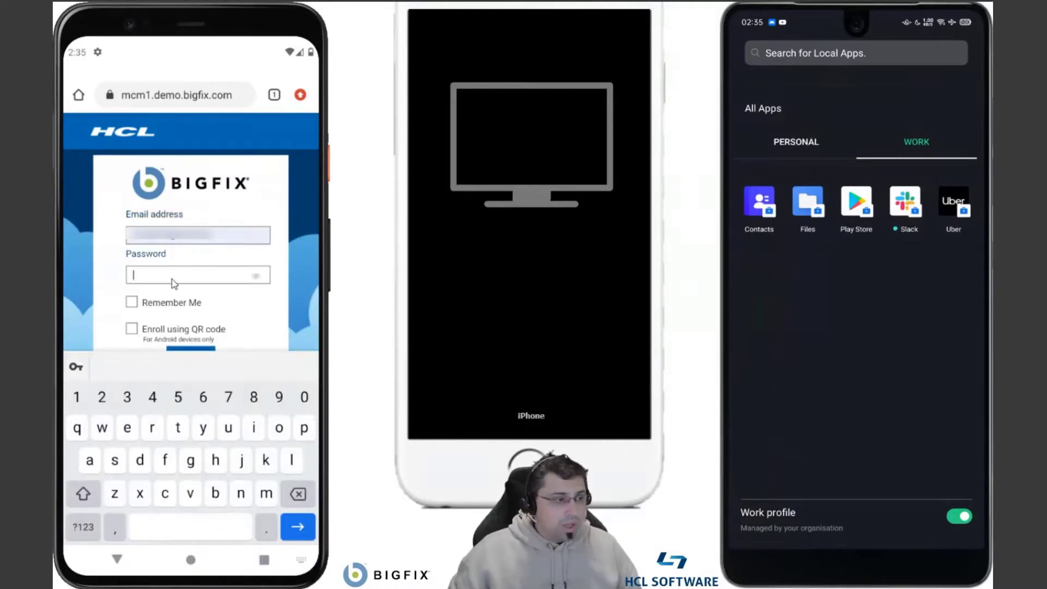
{"action": "type", "text": "•••s"}
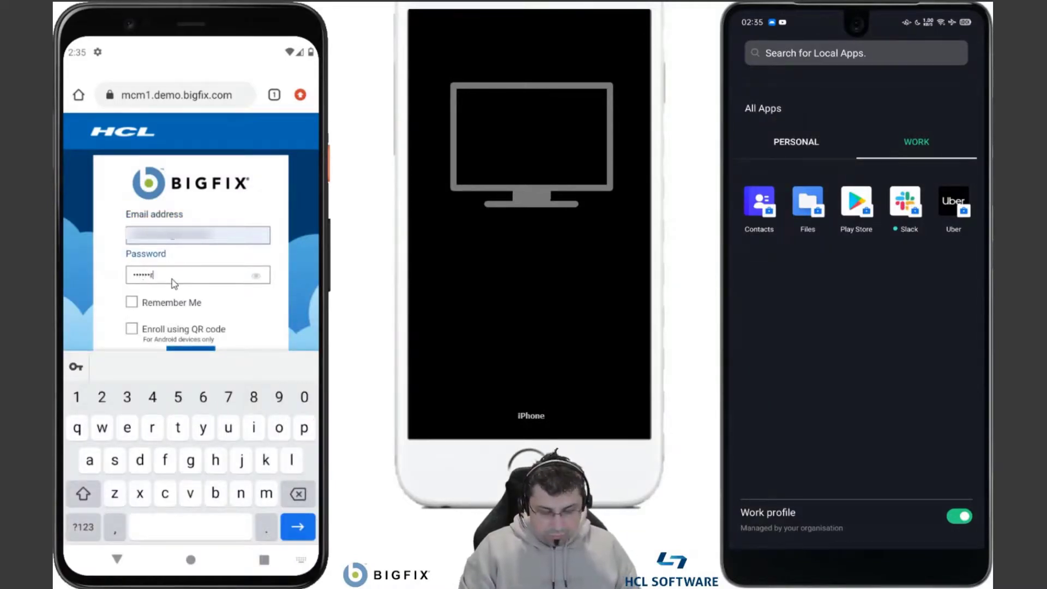
{"action": "key", "text": "Return"}
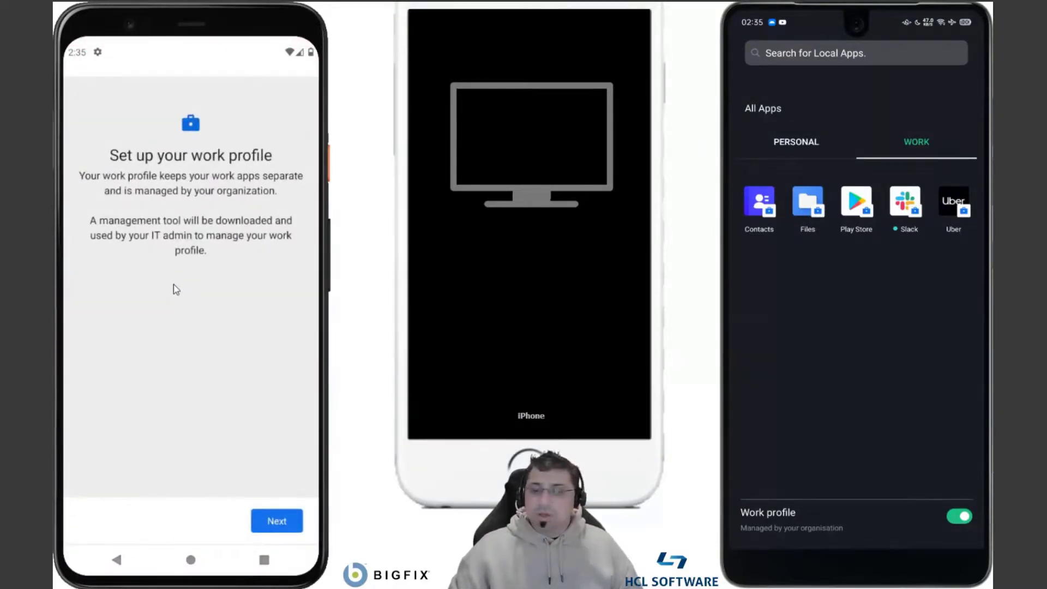
Step: On the left phone, pass the work profile intro, accept the terms, and acknowledge admin visibility to start registration
{"action": "left_click", "coordinate": [266, 525]}
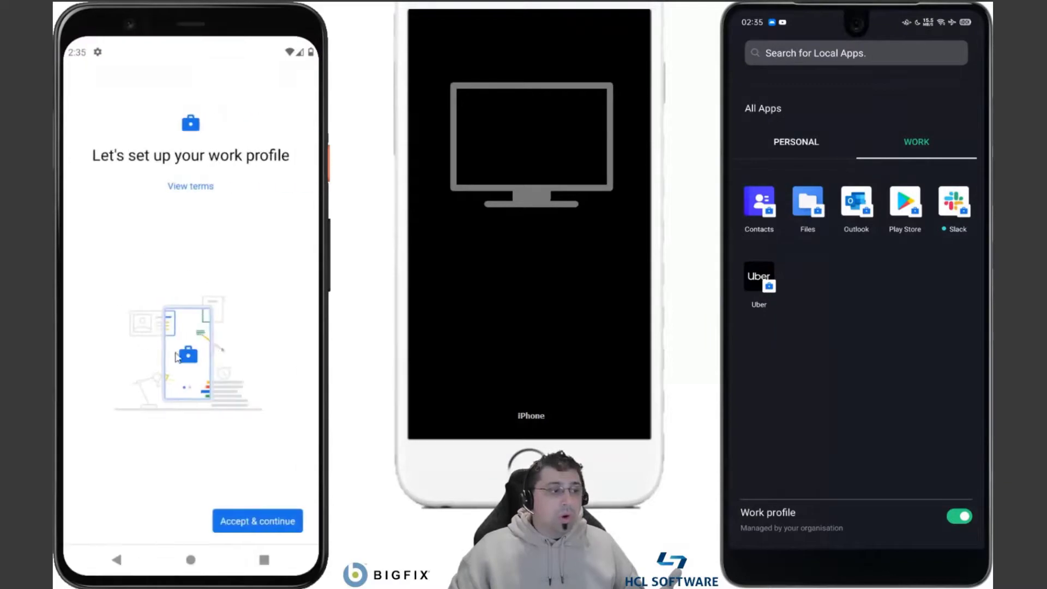
{"action": "left_click", "coordinate": [254, 522]}
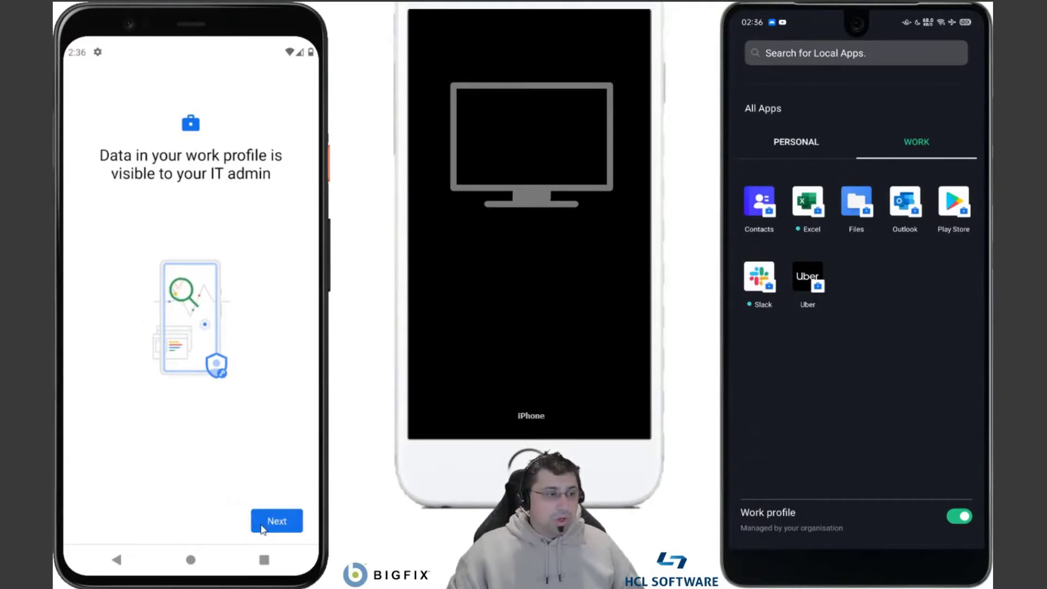
{"action": "left_click", "coordinate": [262, 528]}
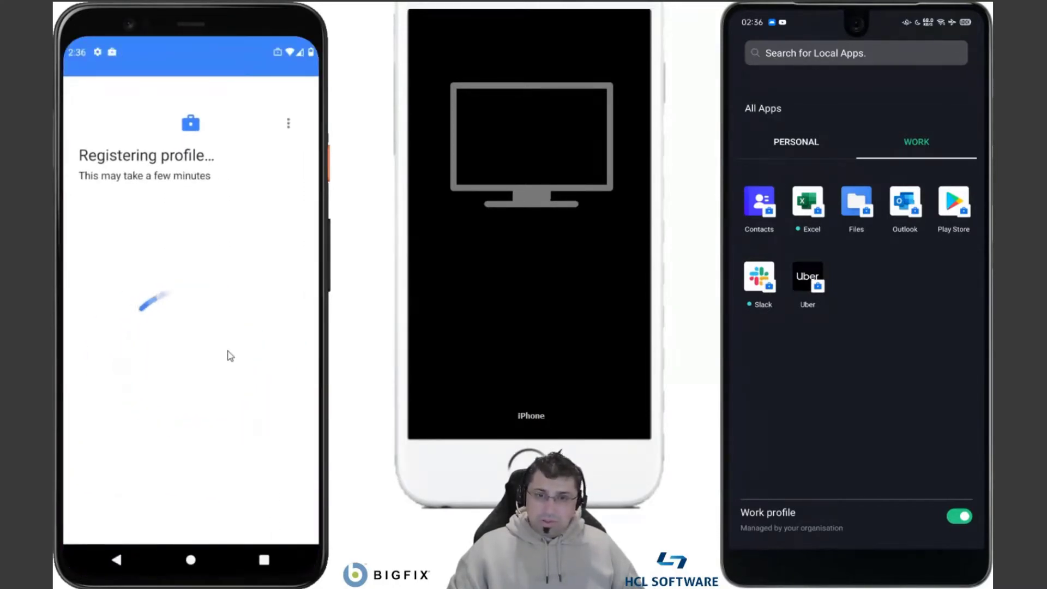